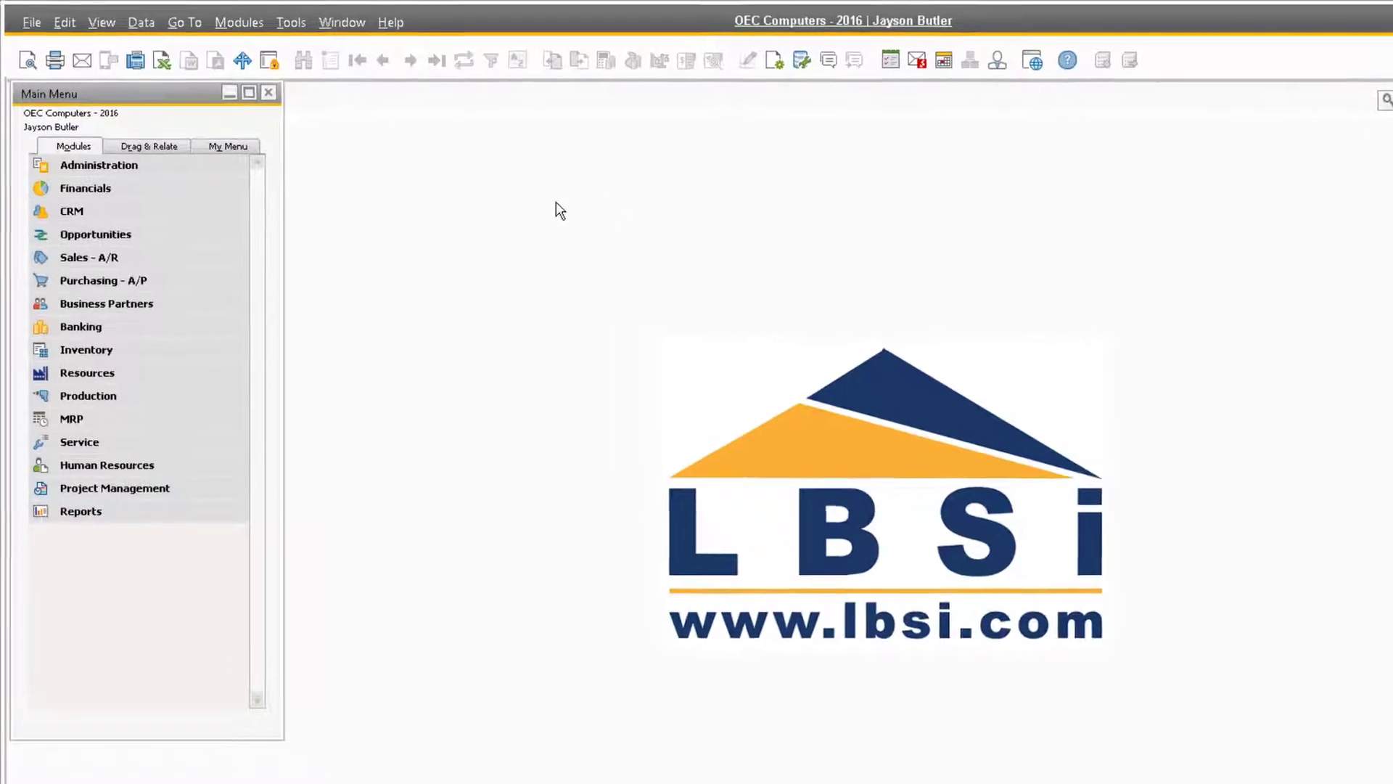
Step: Expand the Financials module in the Main Menu's Modules tab
click(205, 188)
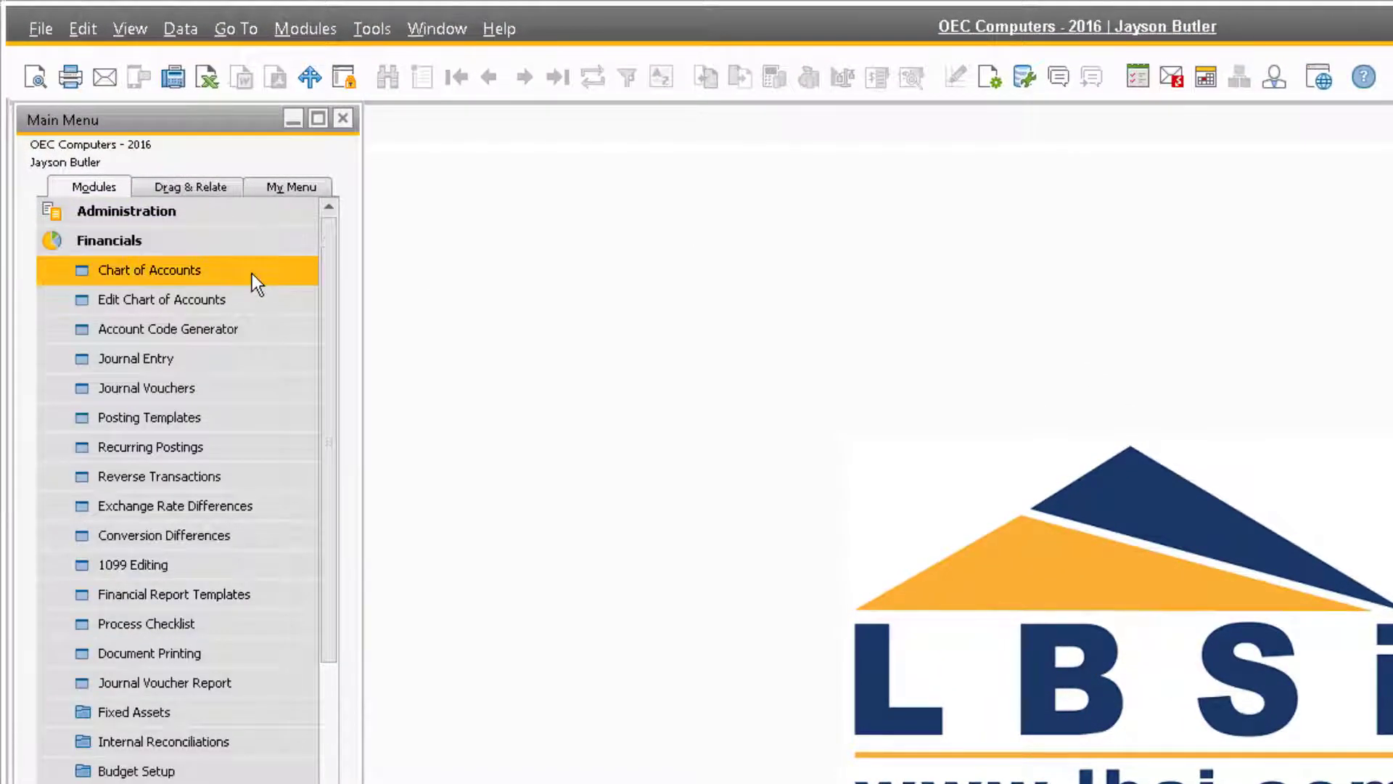
click(251, 272)
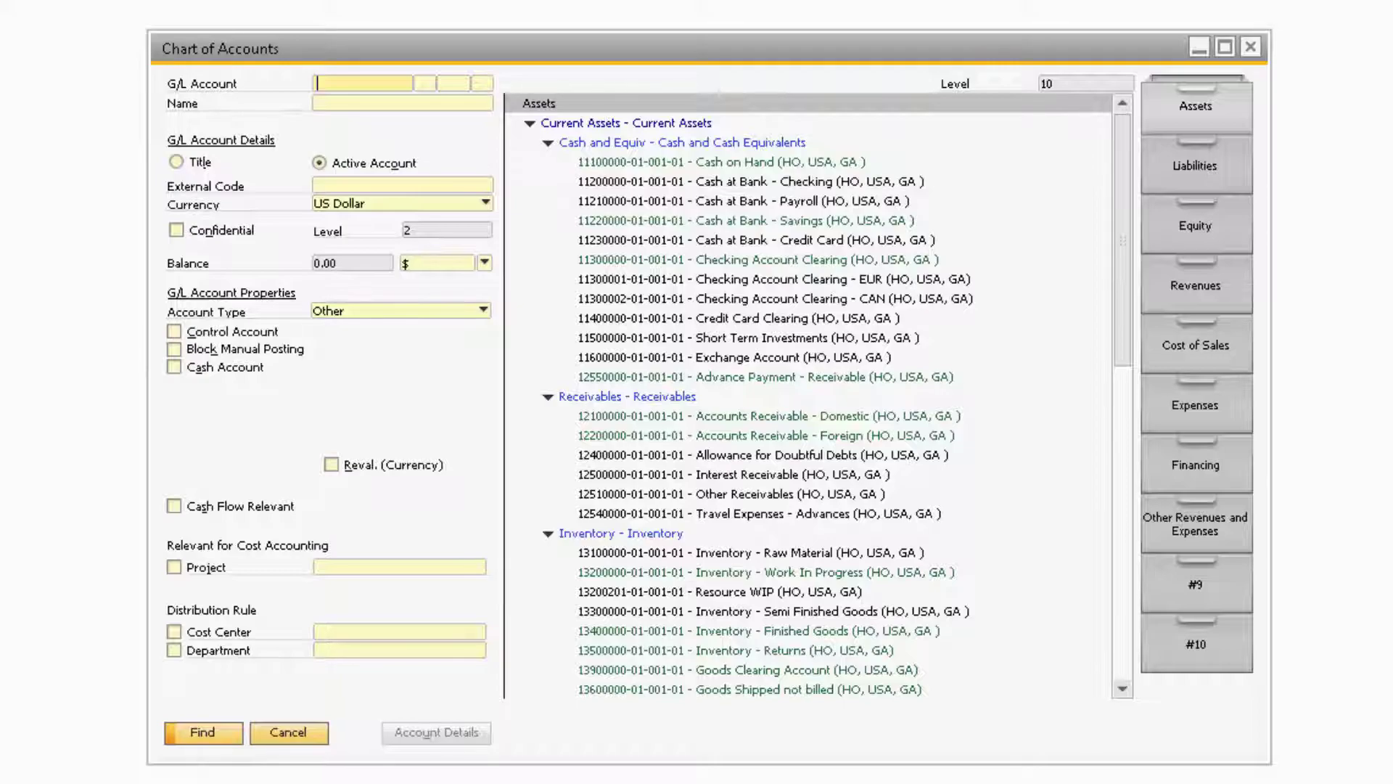
click(1220, 170)
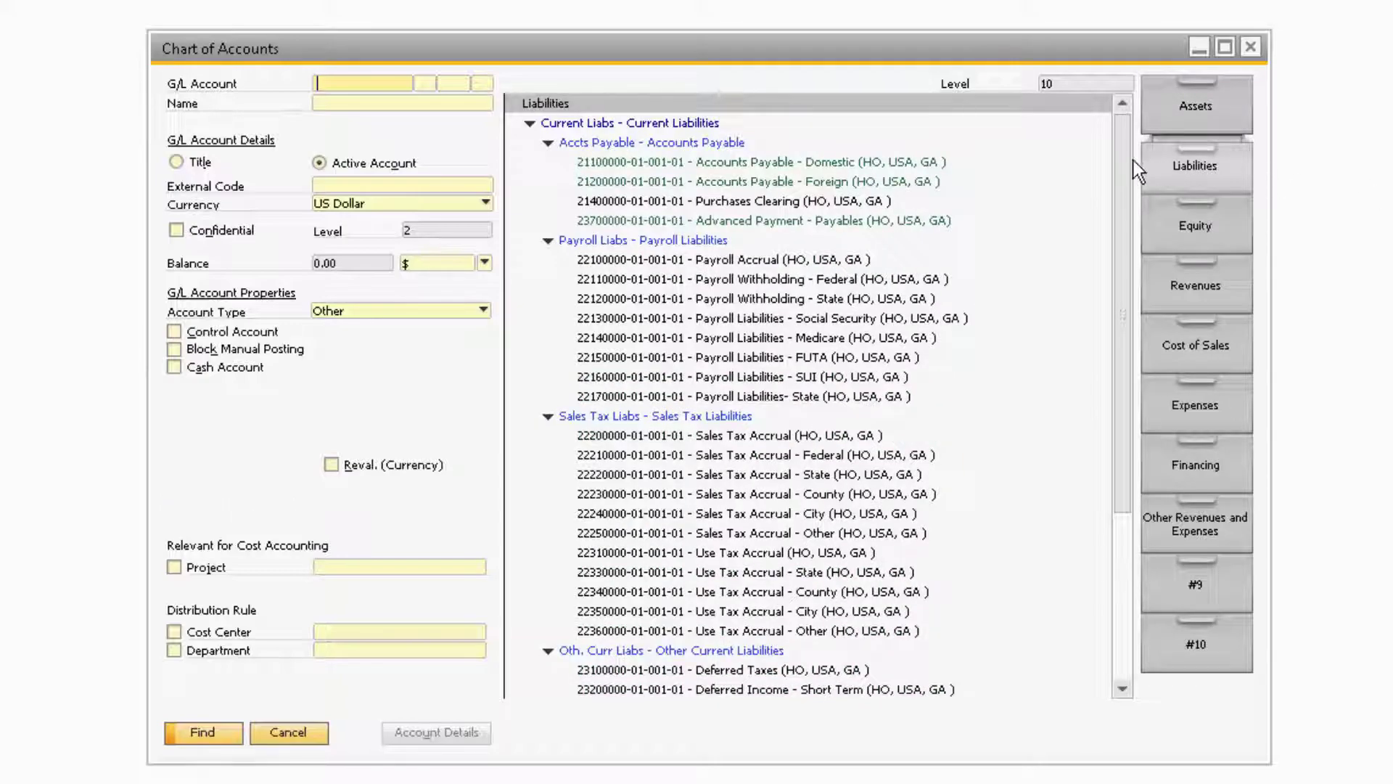
drag(1121, 183, 1106, 361)
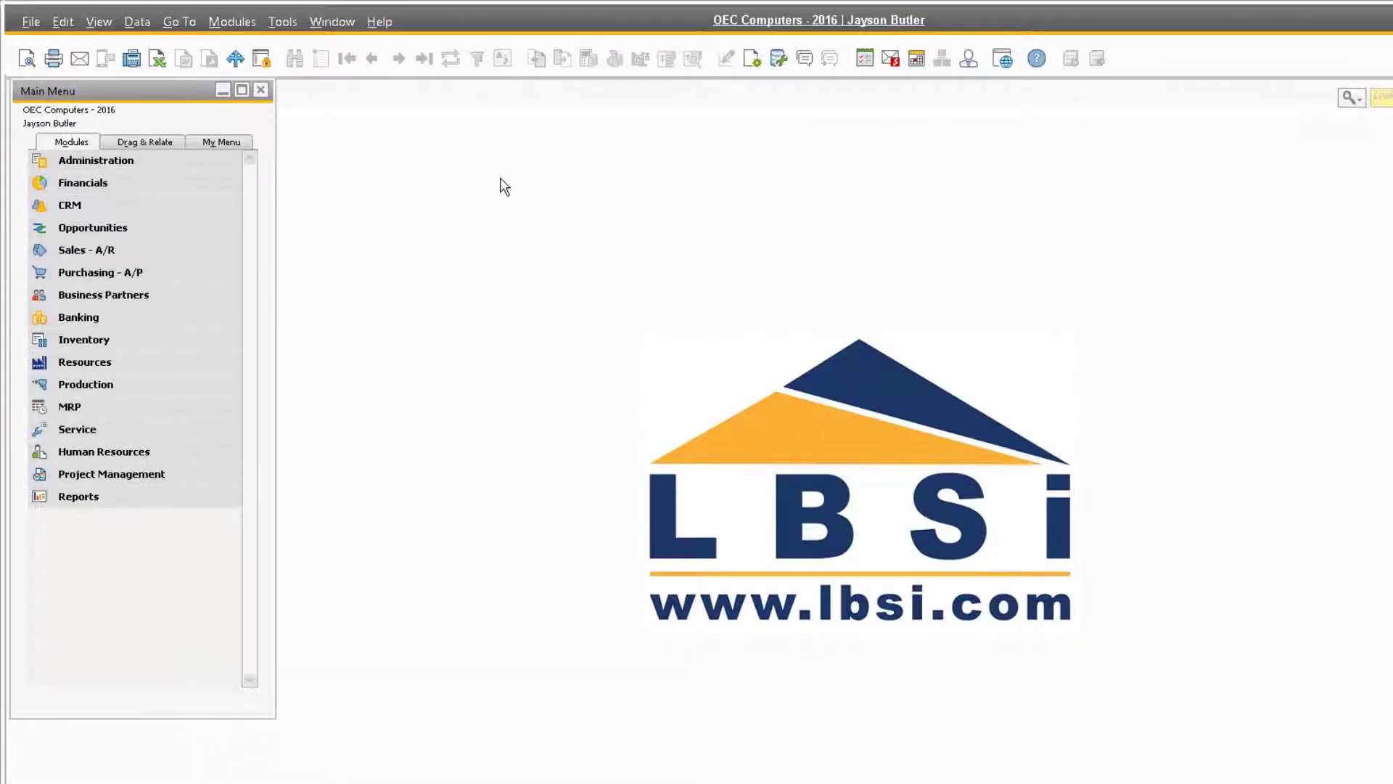
Step: Review the Banking > Credit Cards setup, then open the $541.25 A/P invoice
click(220, 160)
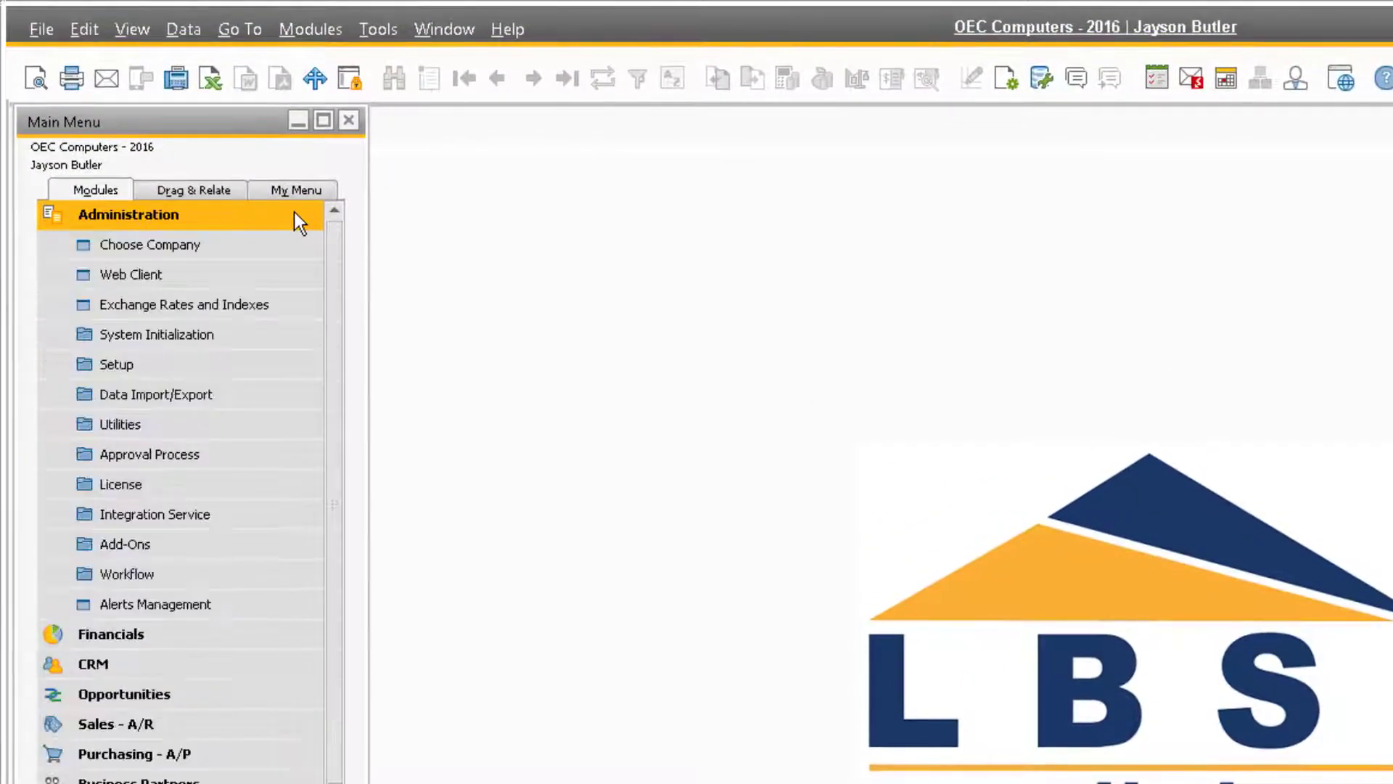
click(276, 363)
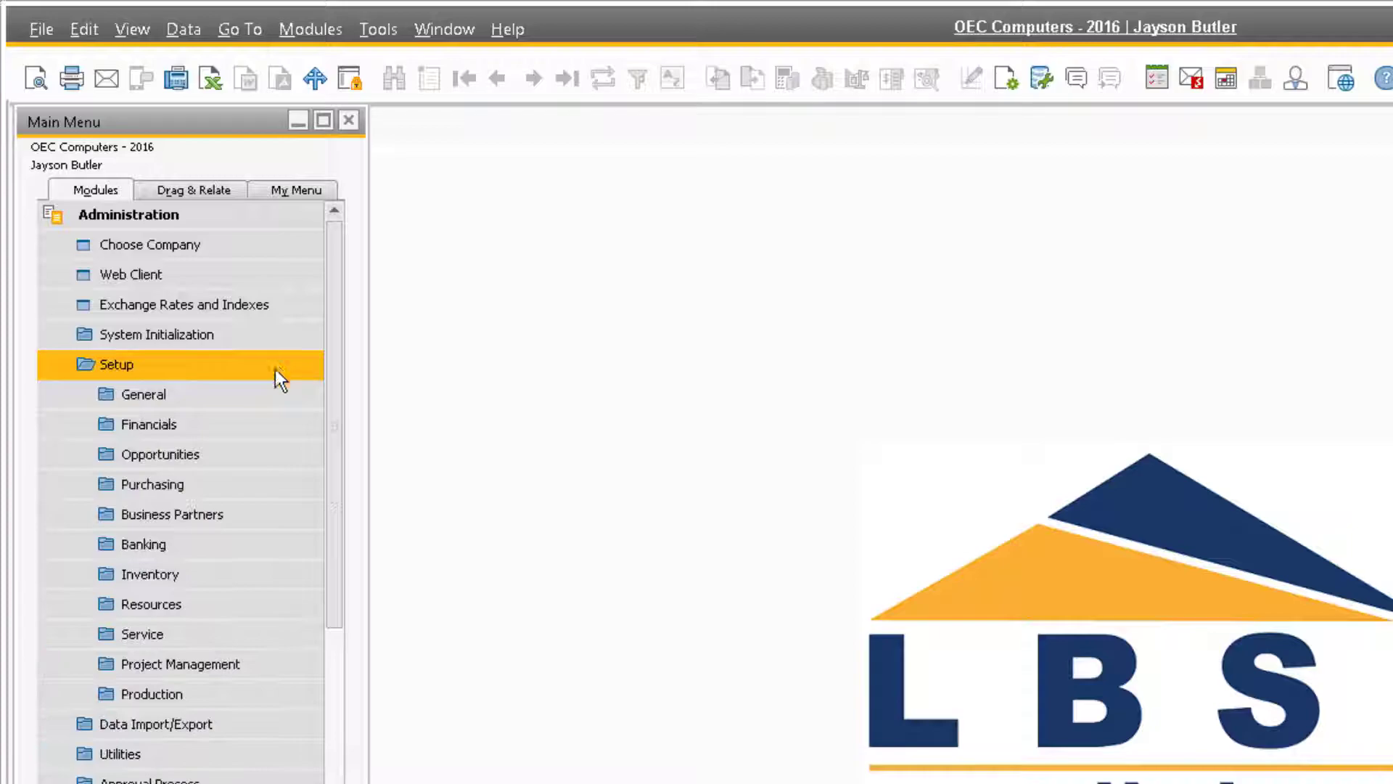
click(270, 548)
click(271, 635)
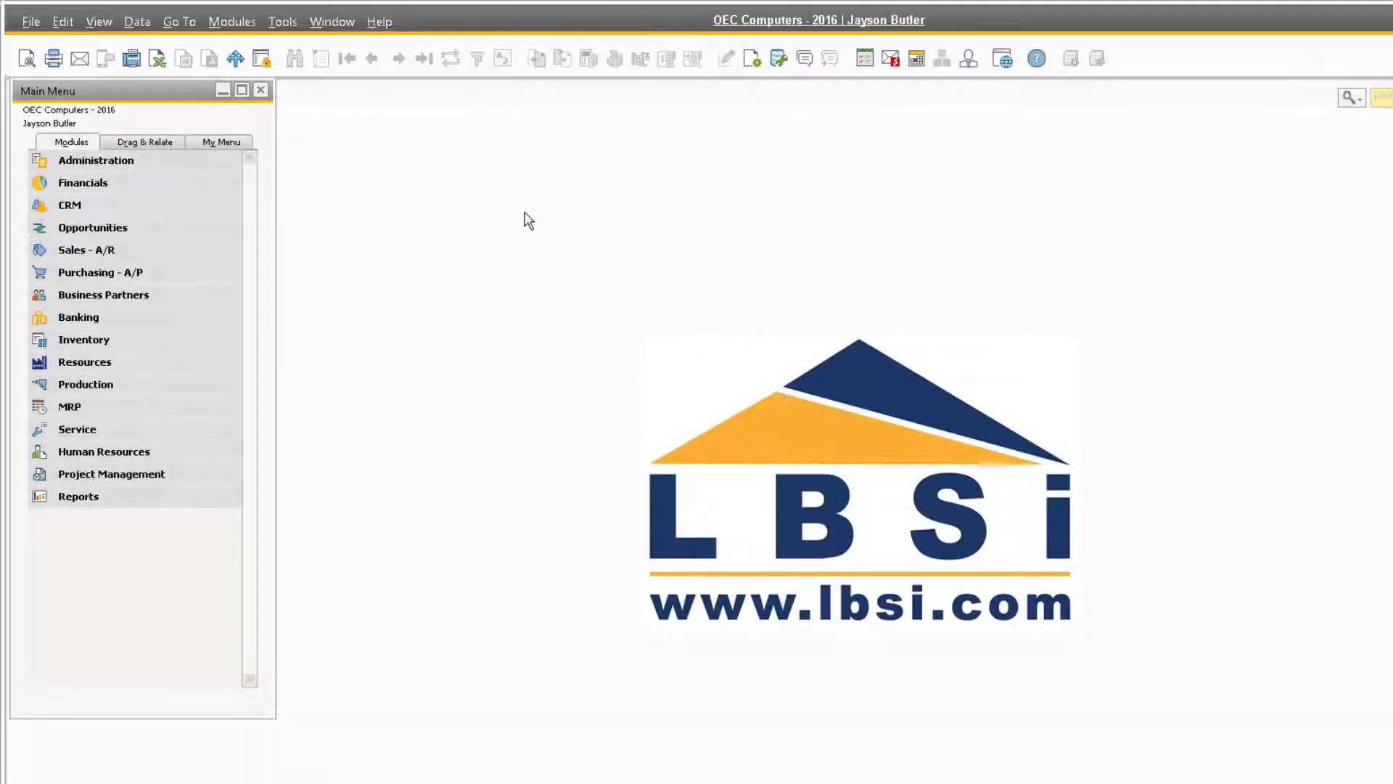
click(200, 272)
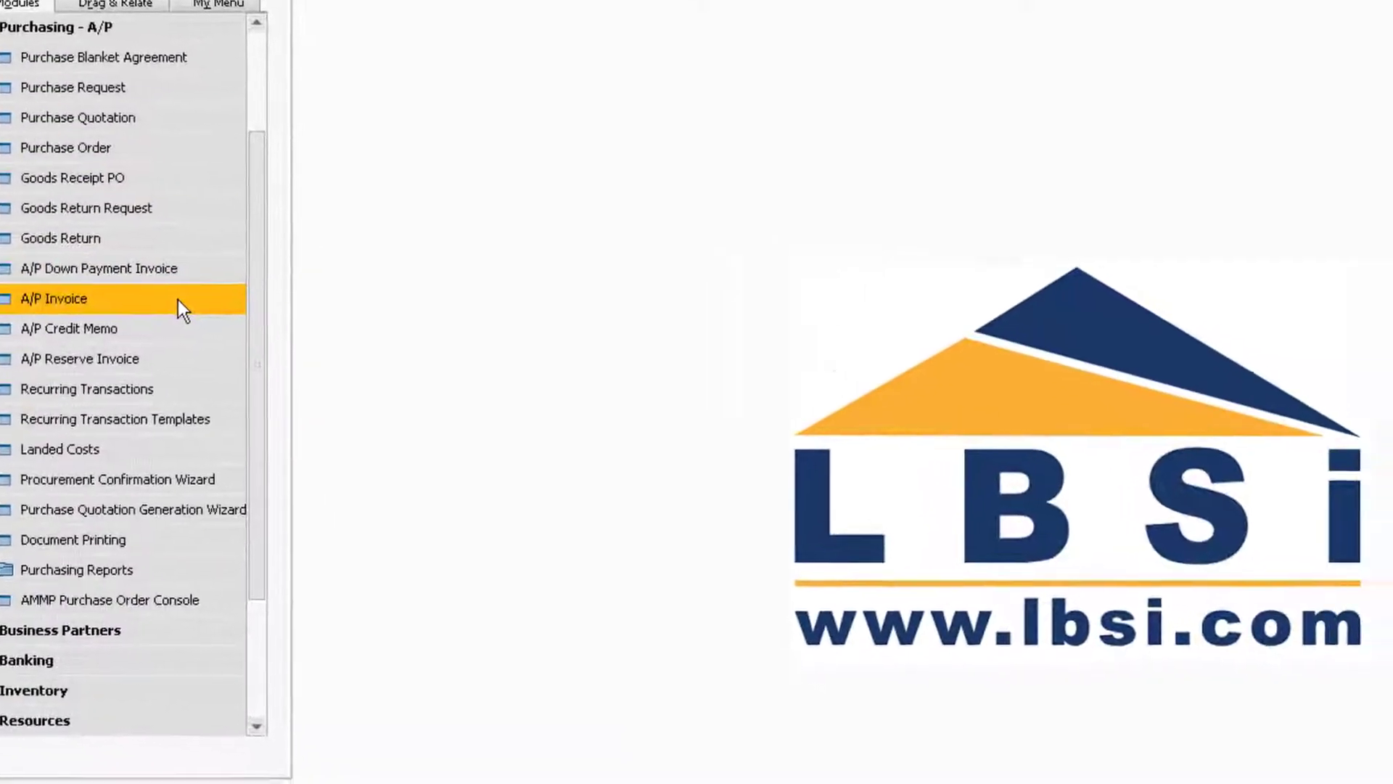
click(265, 314)
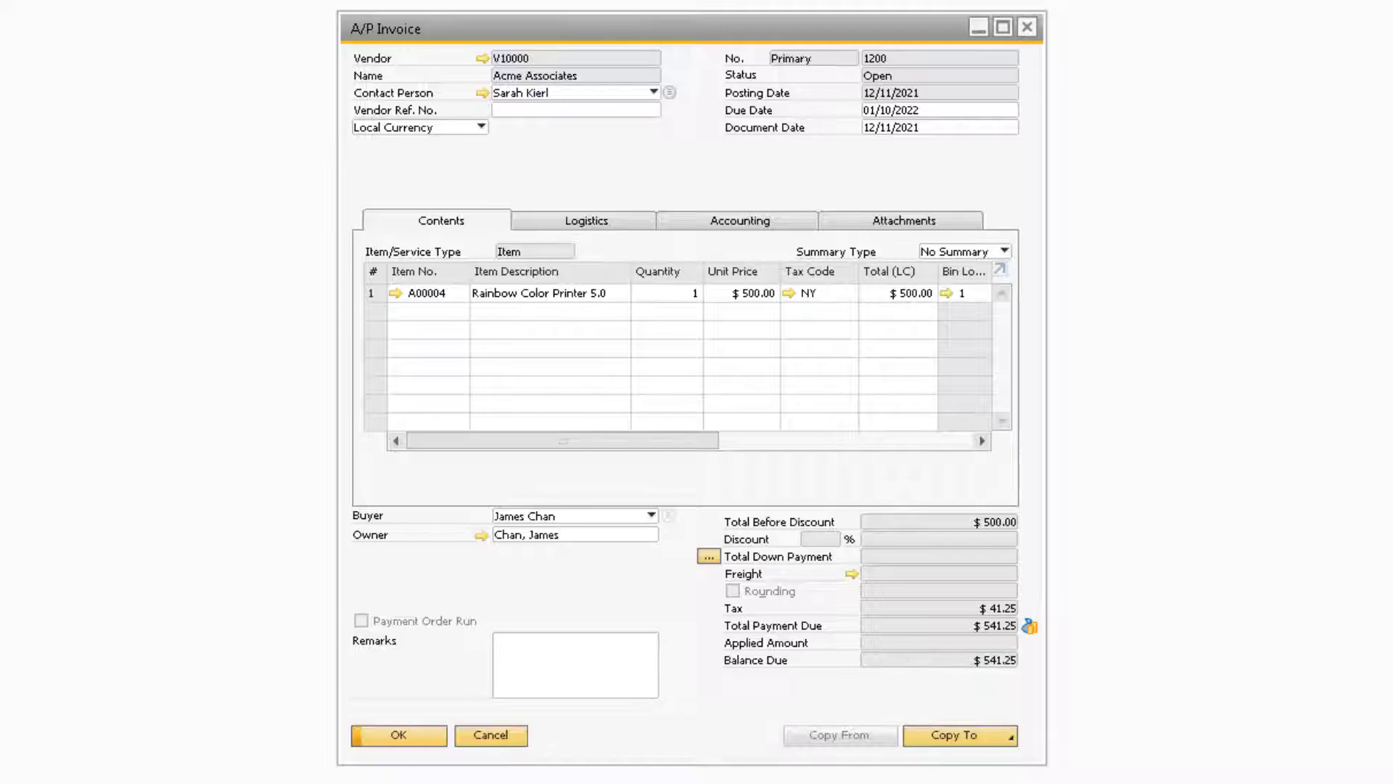
Step: Create an outgoing payment from the invoice and show its credit card Payment Means
click(1030, 629)
click(1039, 625)
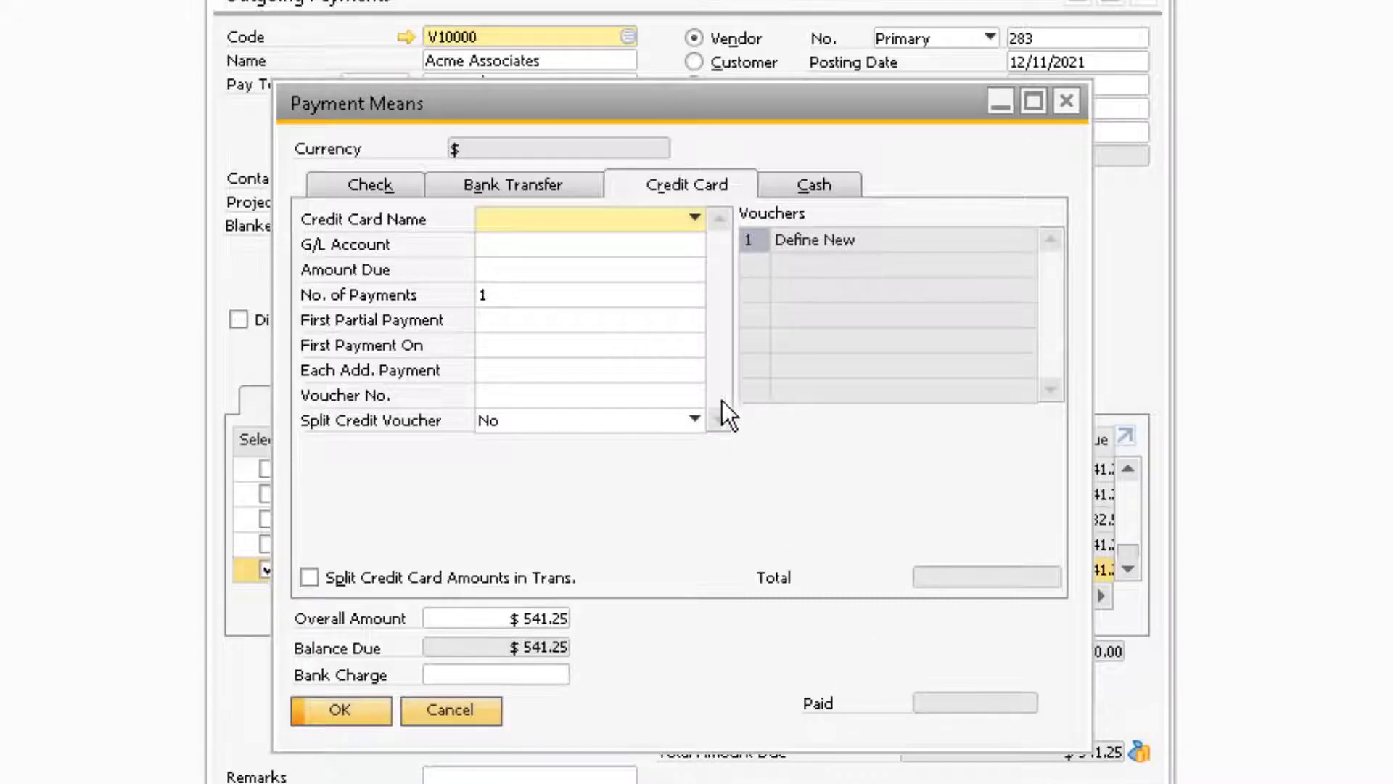
click(679, 218)
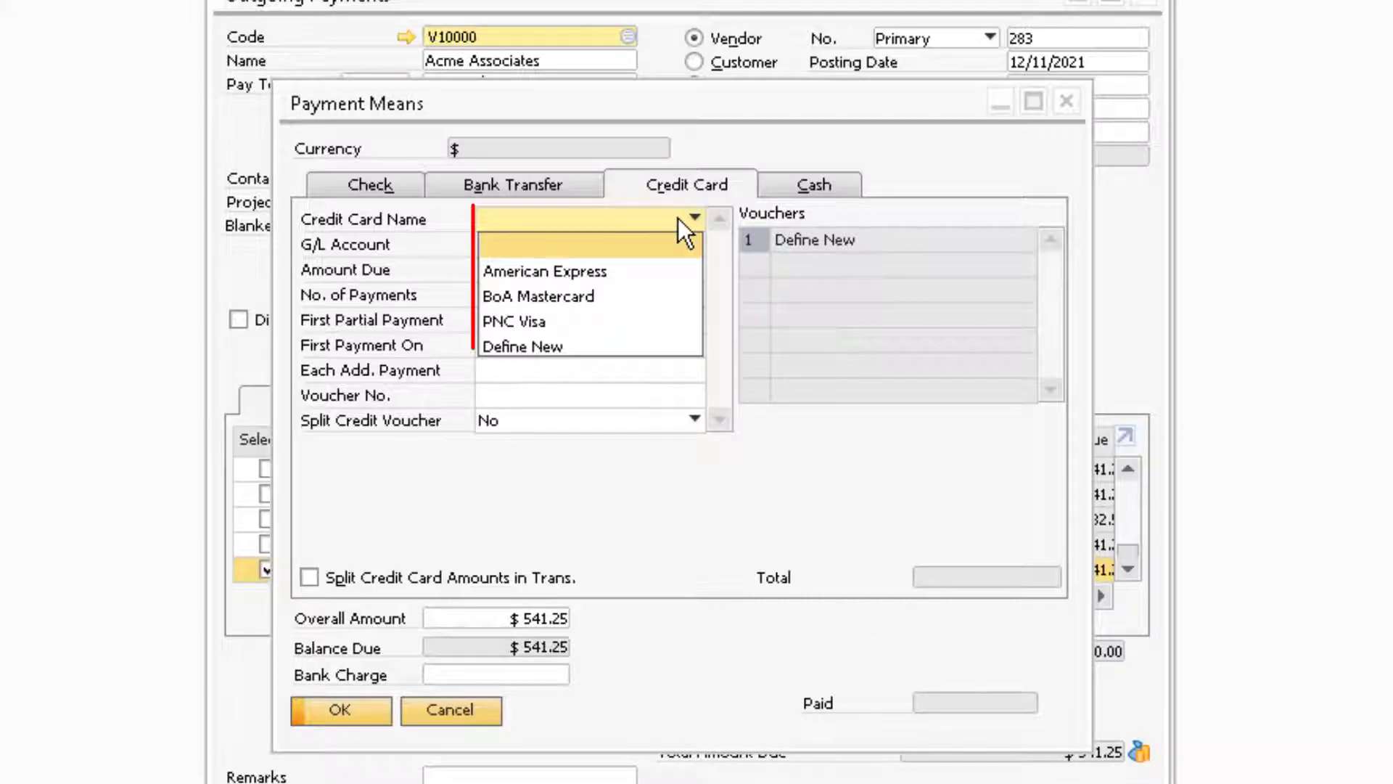
click(636, 328)
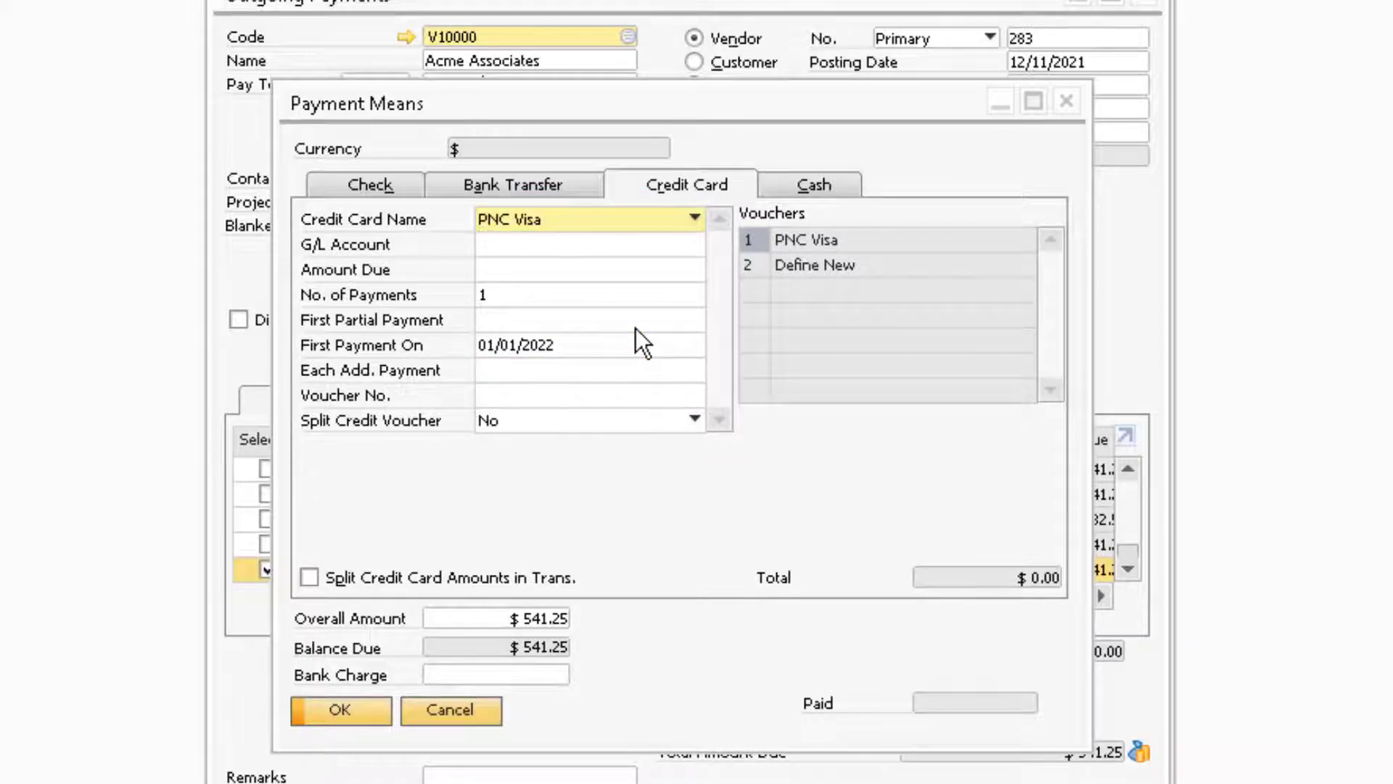
click(608, 250)
text(2380)
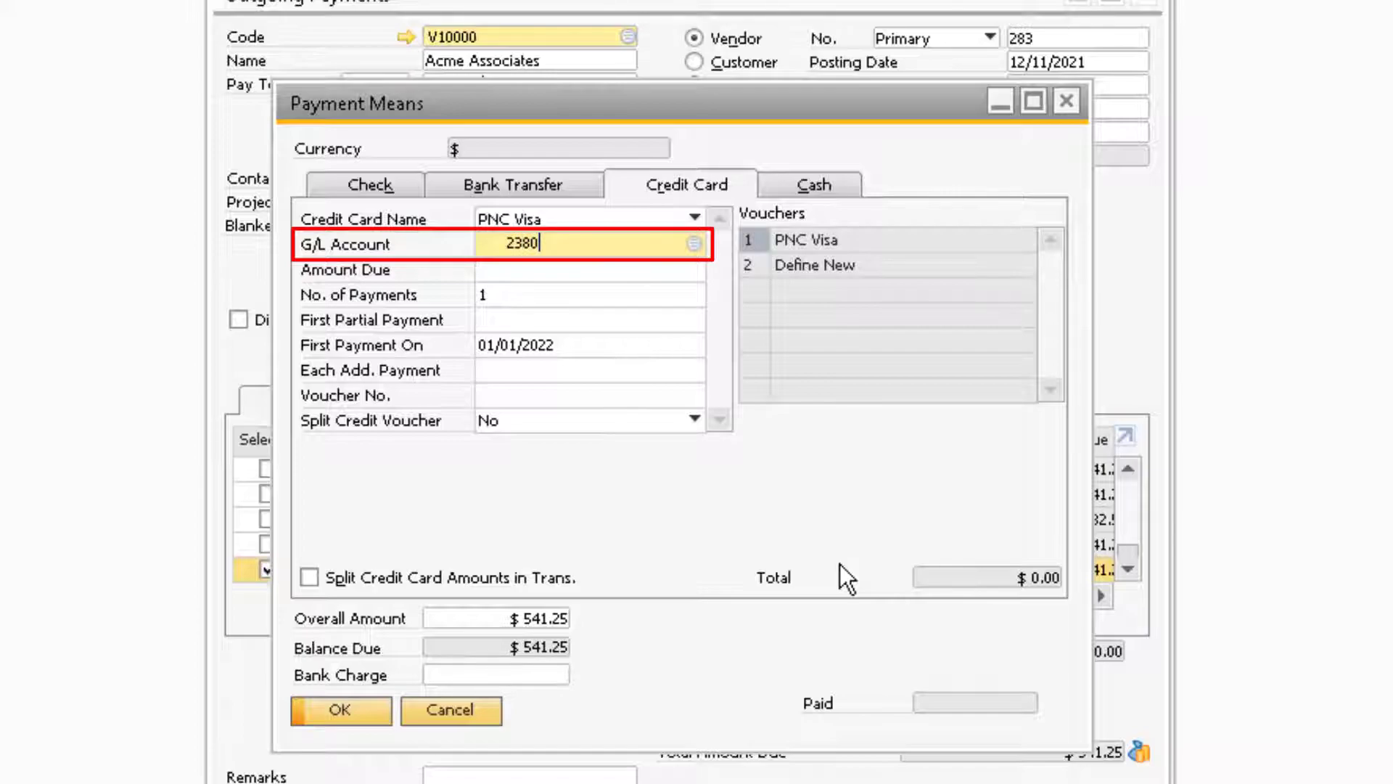
key(Tab)
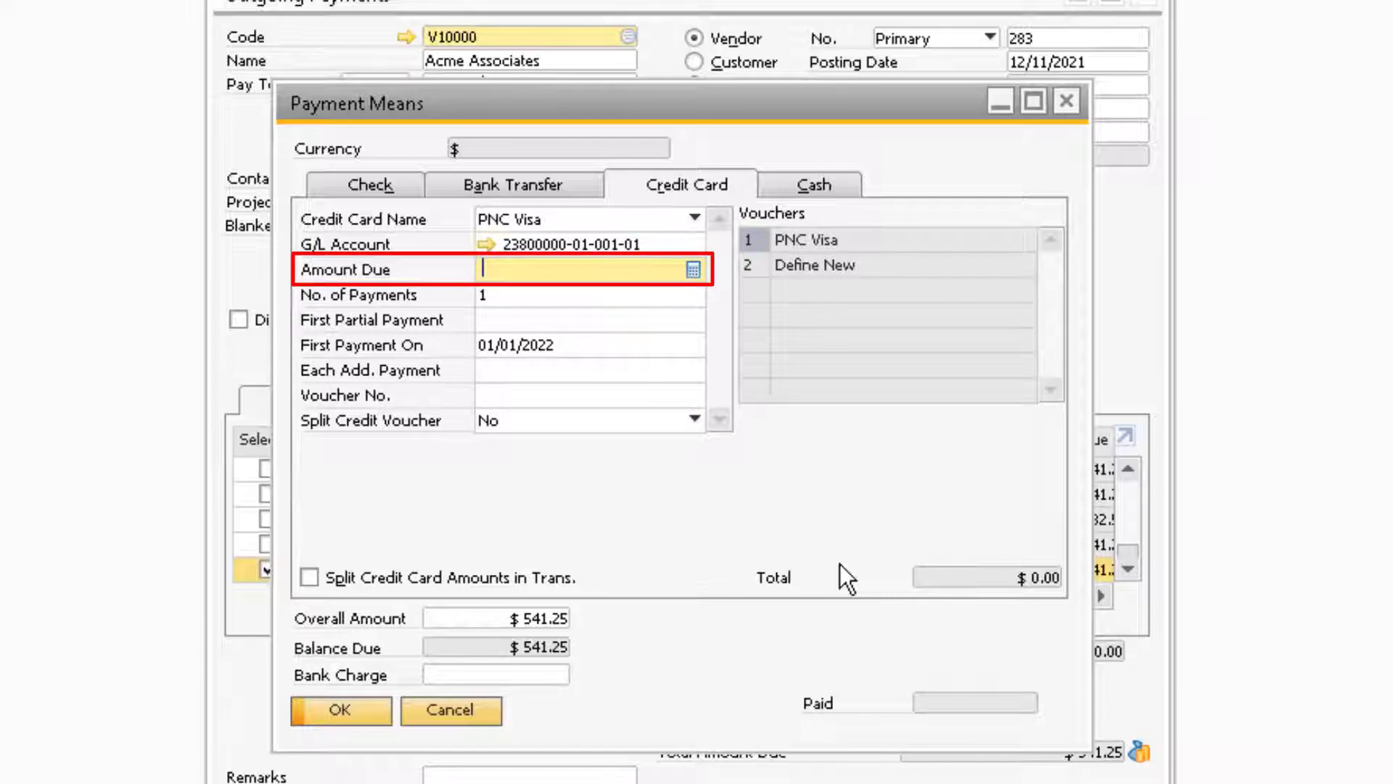
key(ctrl+b)
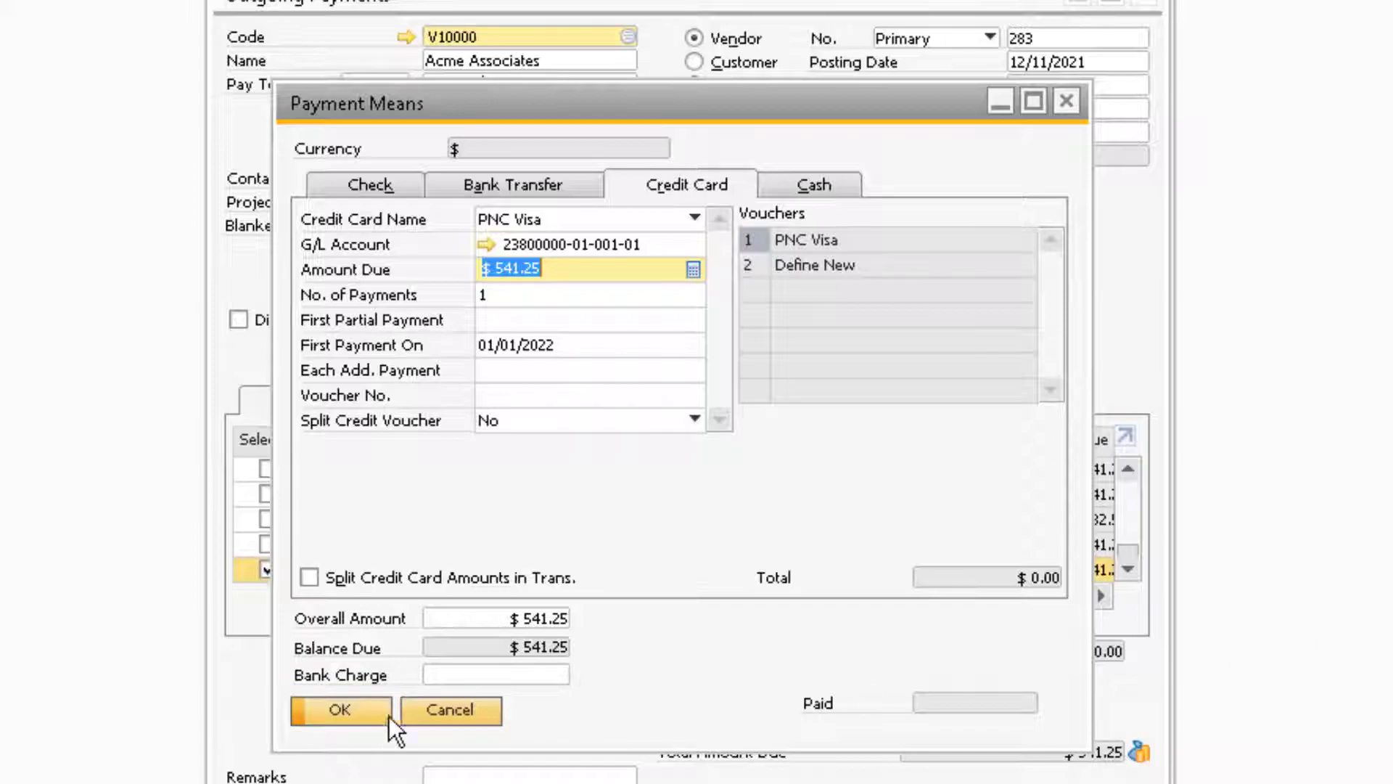
click(377, 701)
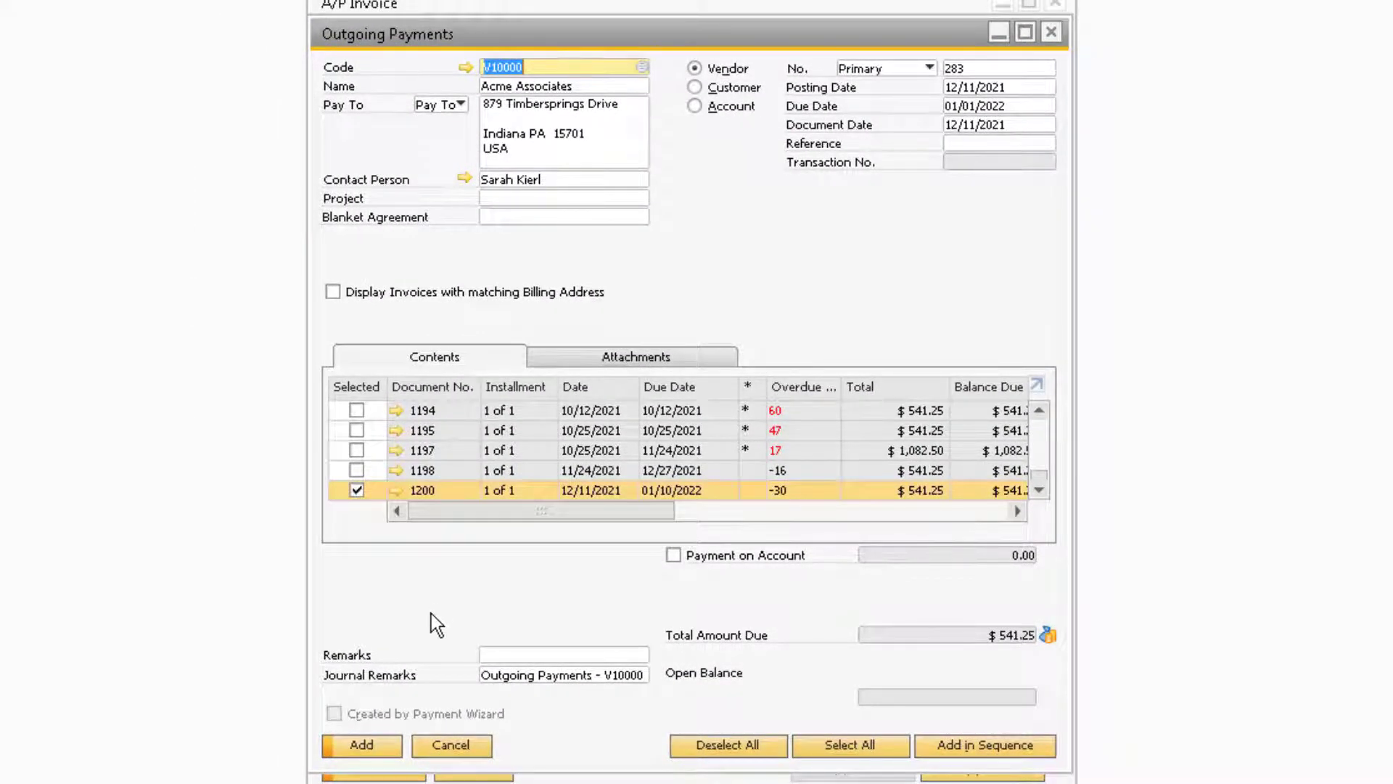
Step: Post the $541.25 outgoing payment and view its journal entry
click(400, 748)
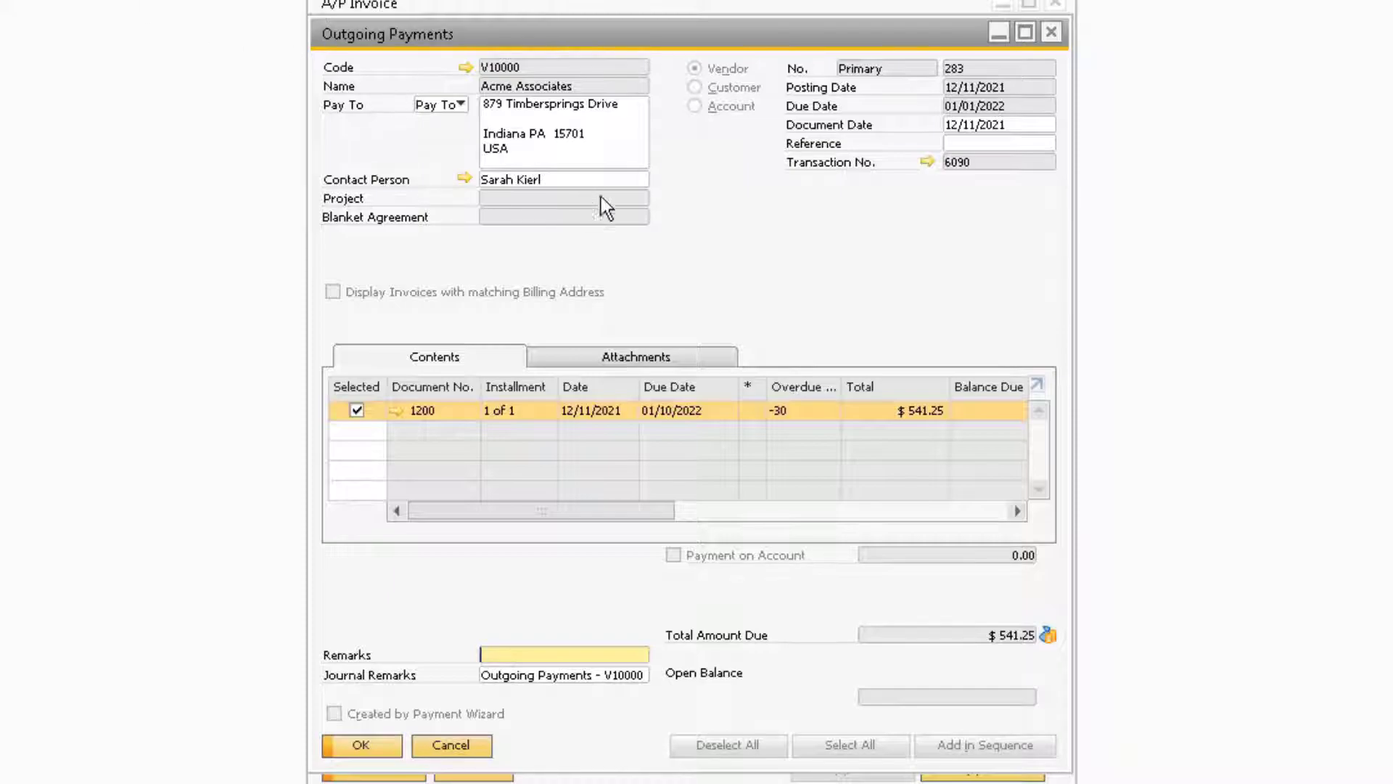
right_click(716, 233)
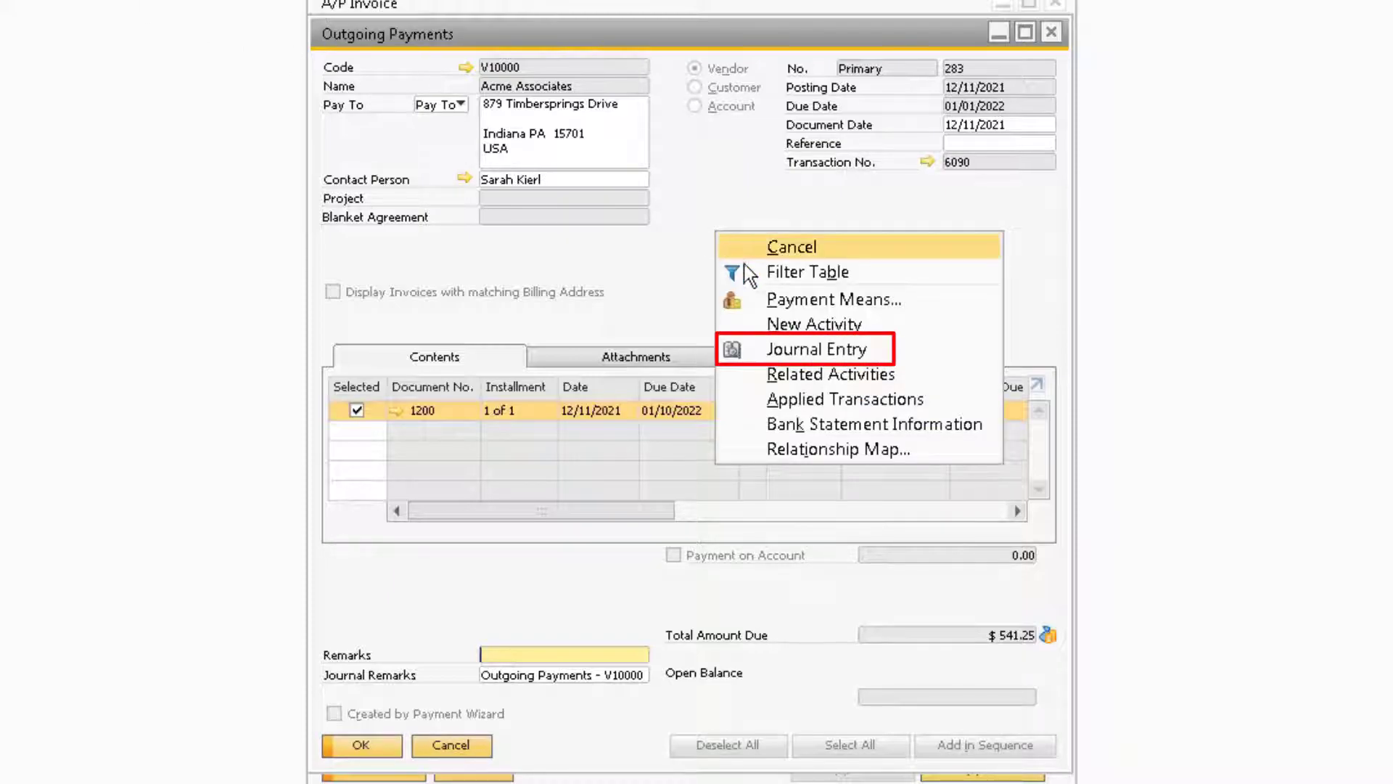
click(803, 349)
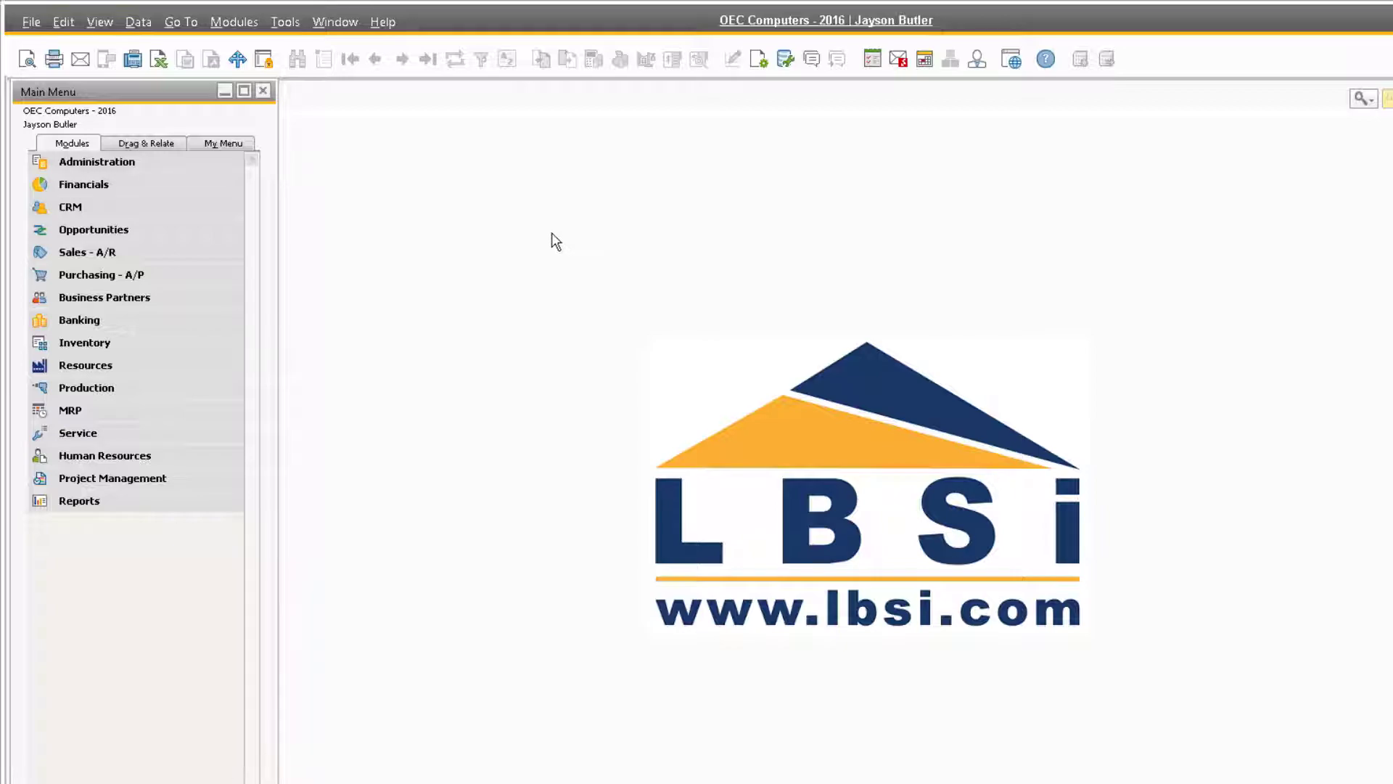
click(209, 190)
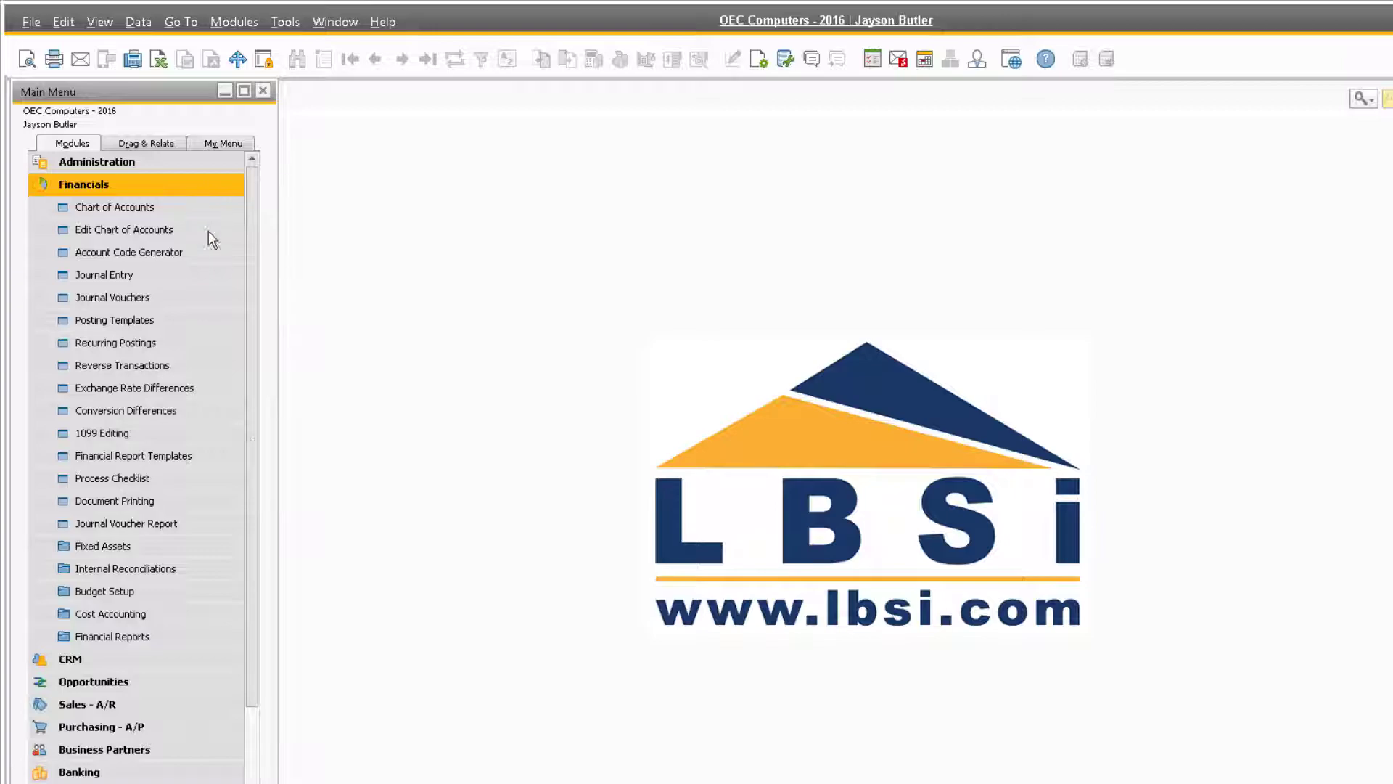
click(177, 568)
click(172, 590)
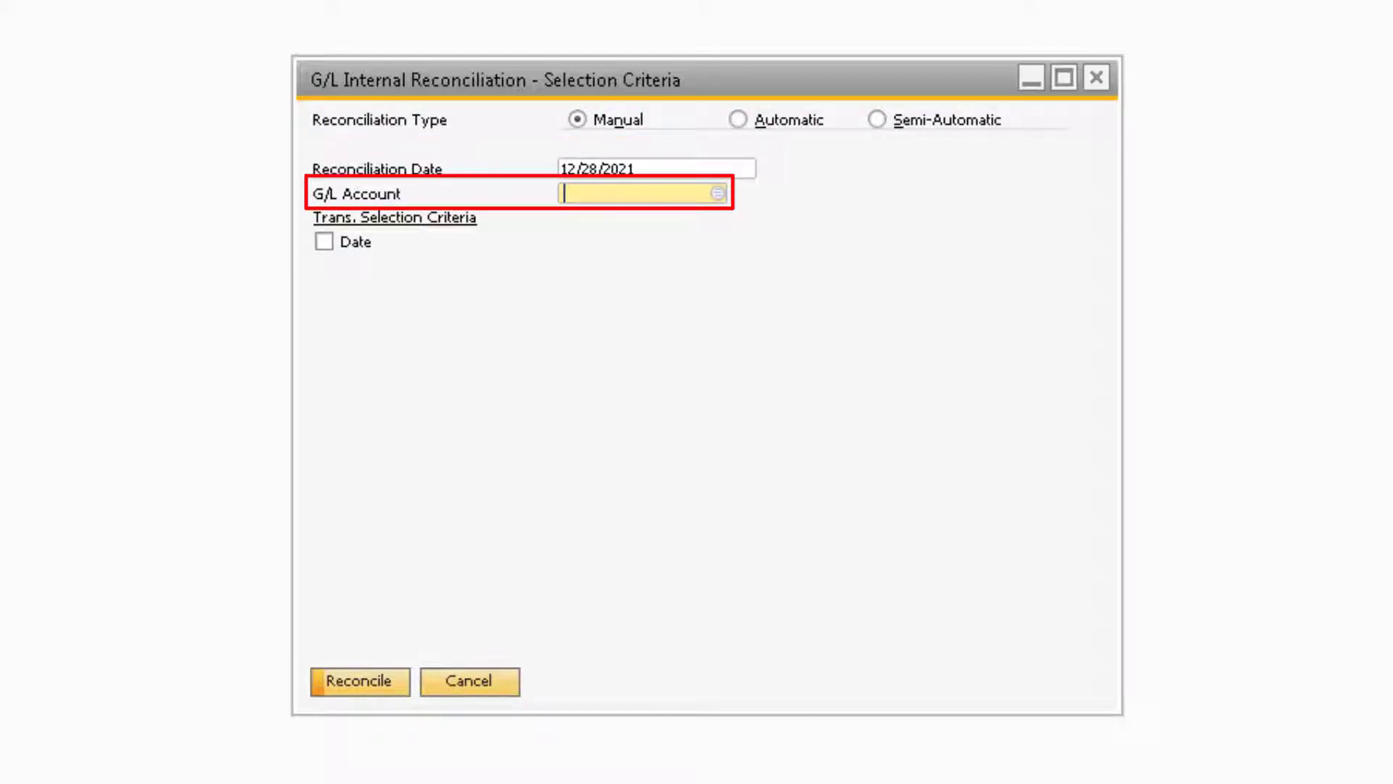
text(2380)
key(Tab)
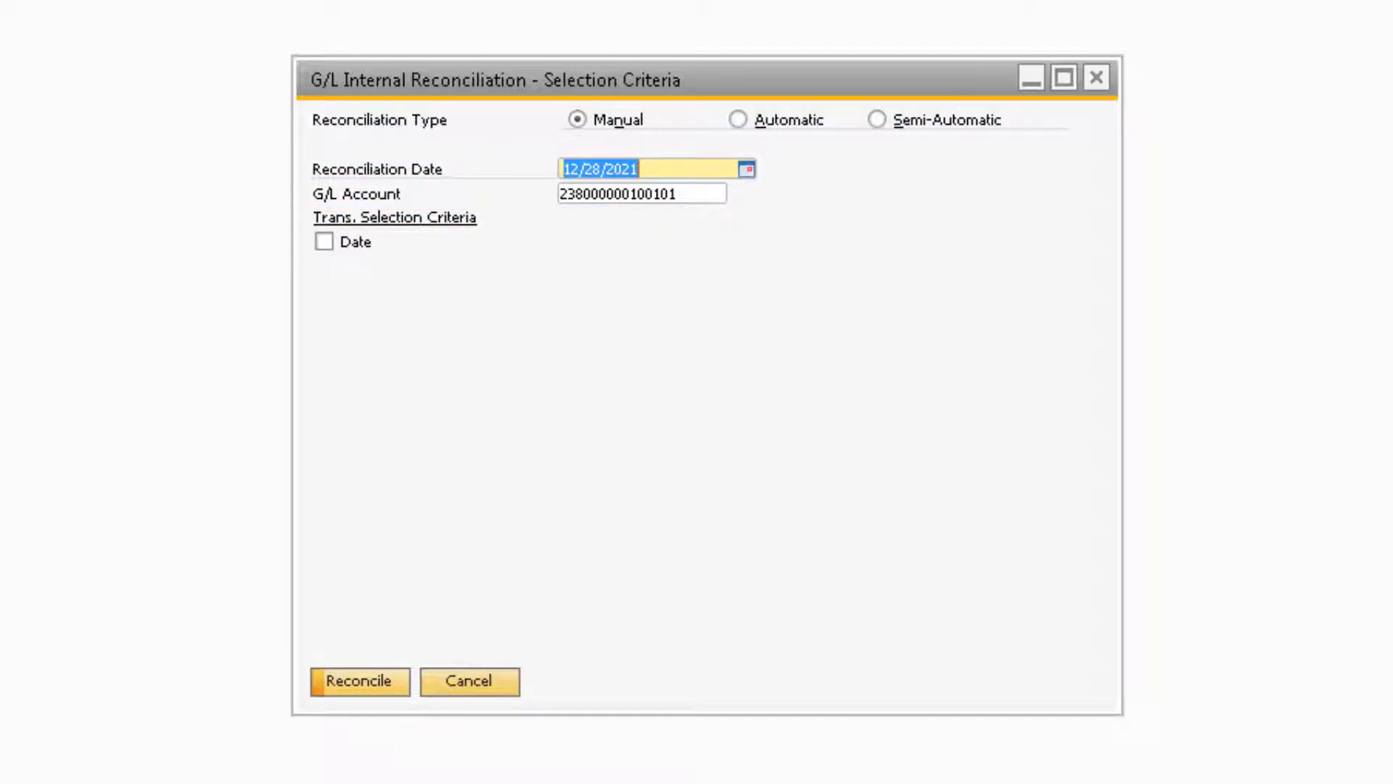
click(377, 682)
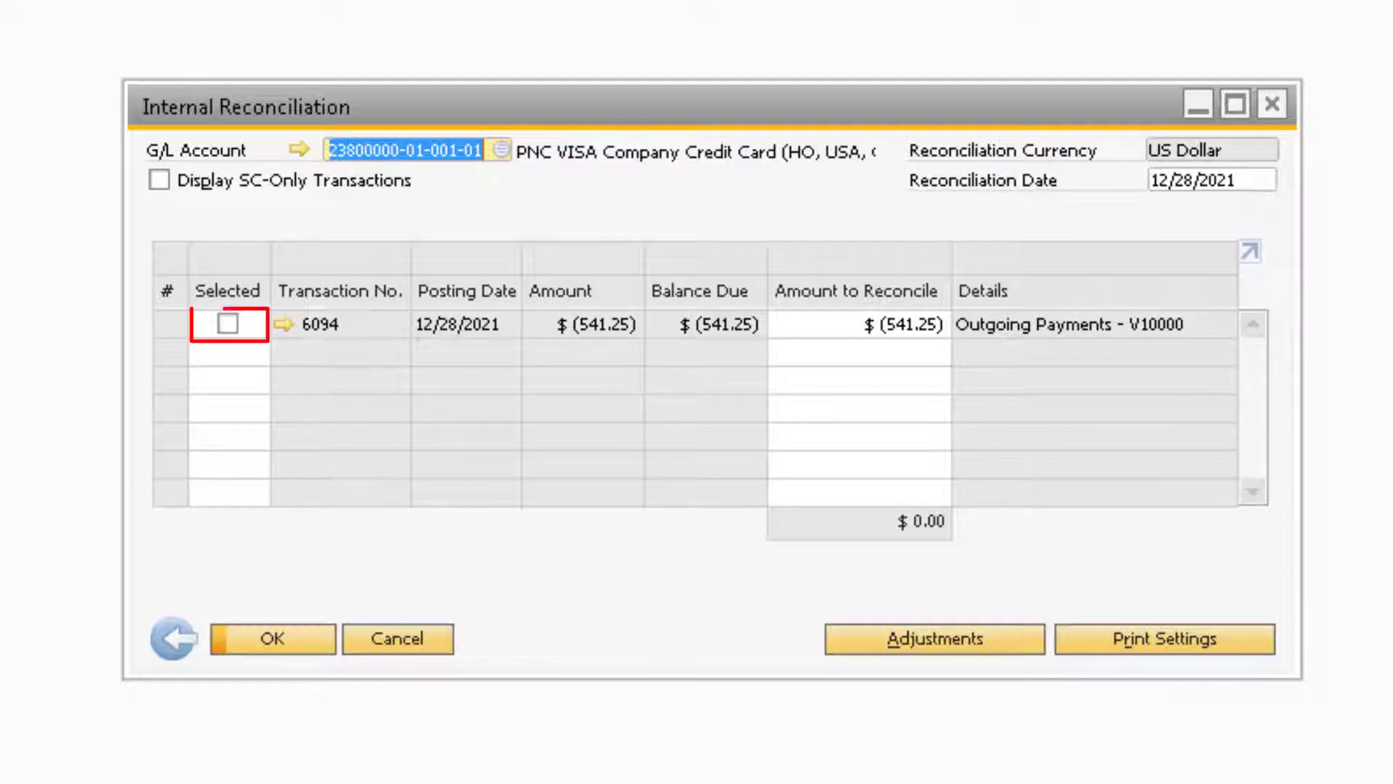
Step: Select transaction 6094 and create an adjustment journal entry for it
click(229, 323)
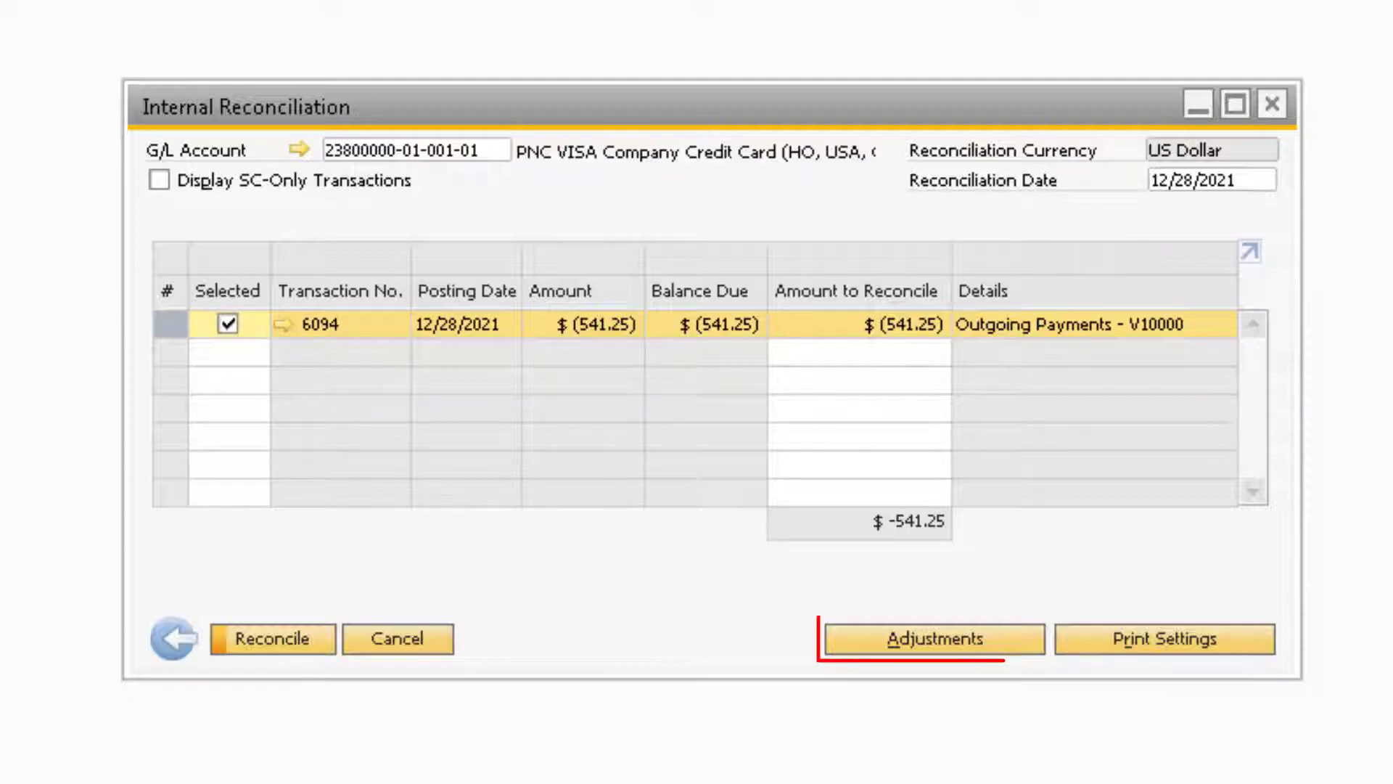
click(907, 634)
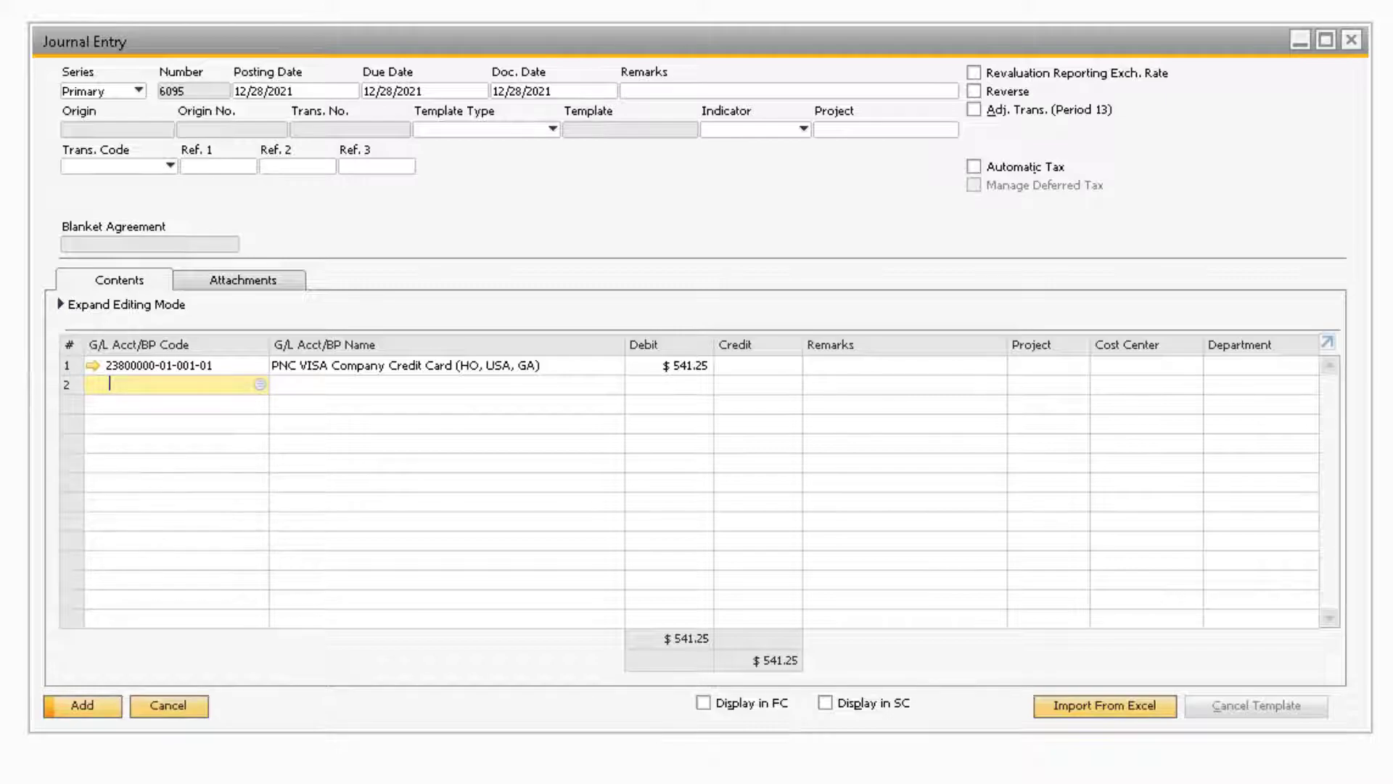
Step: Add journal lines for Electricity (6321), Office Supplies (6530) and Cash at Bank - Checking (1120)
text(6321)
key(Tab)
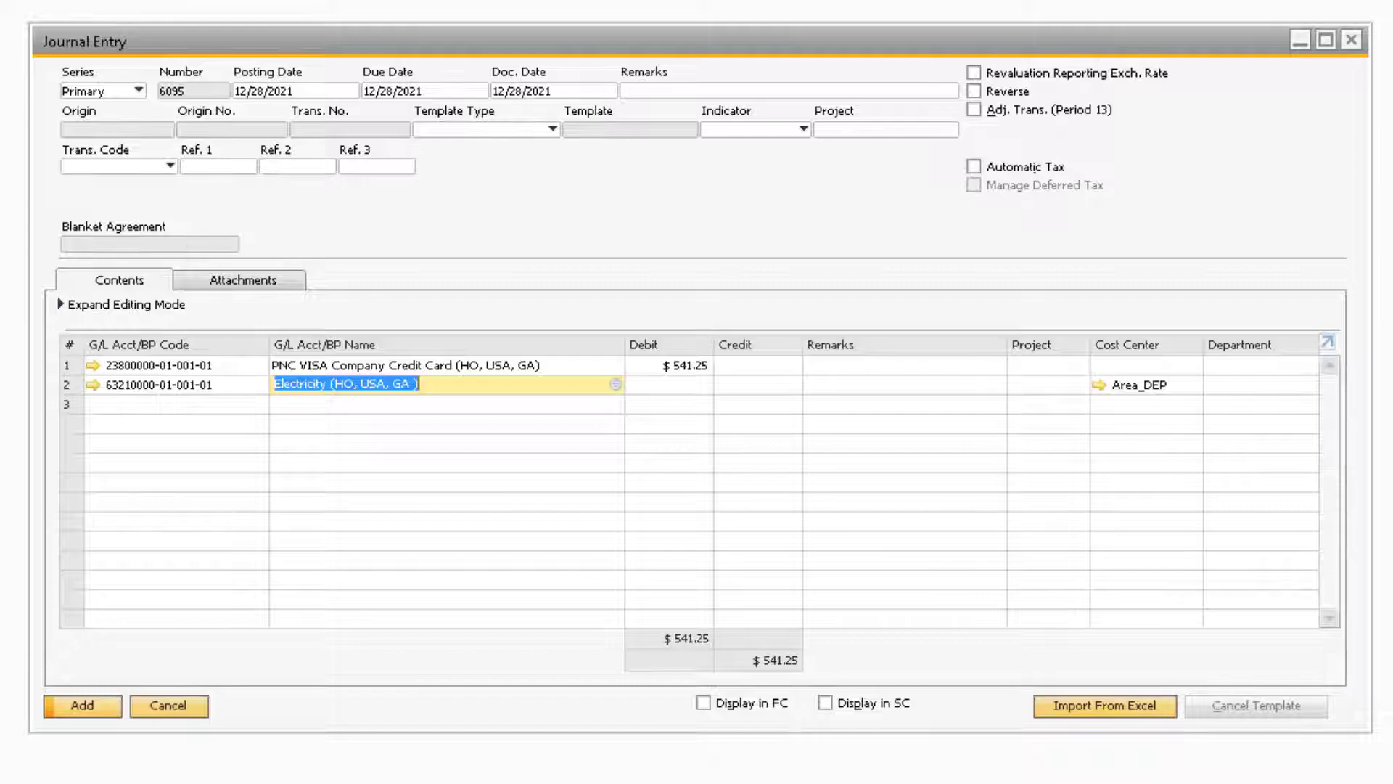
click(132, 403)
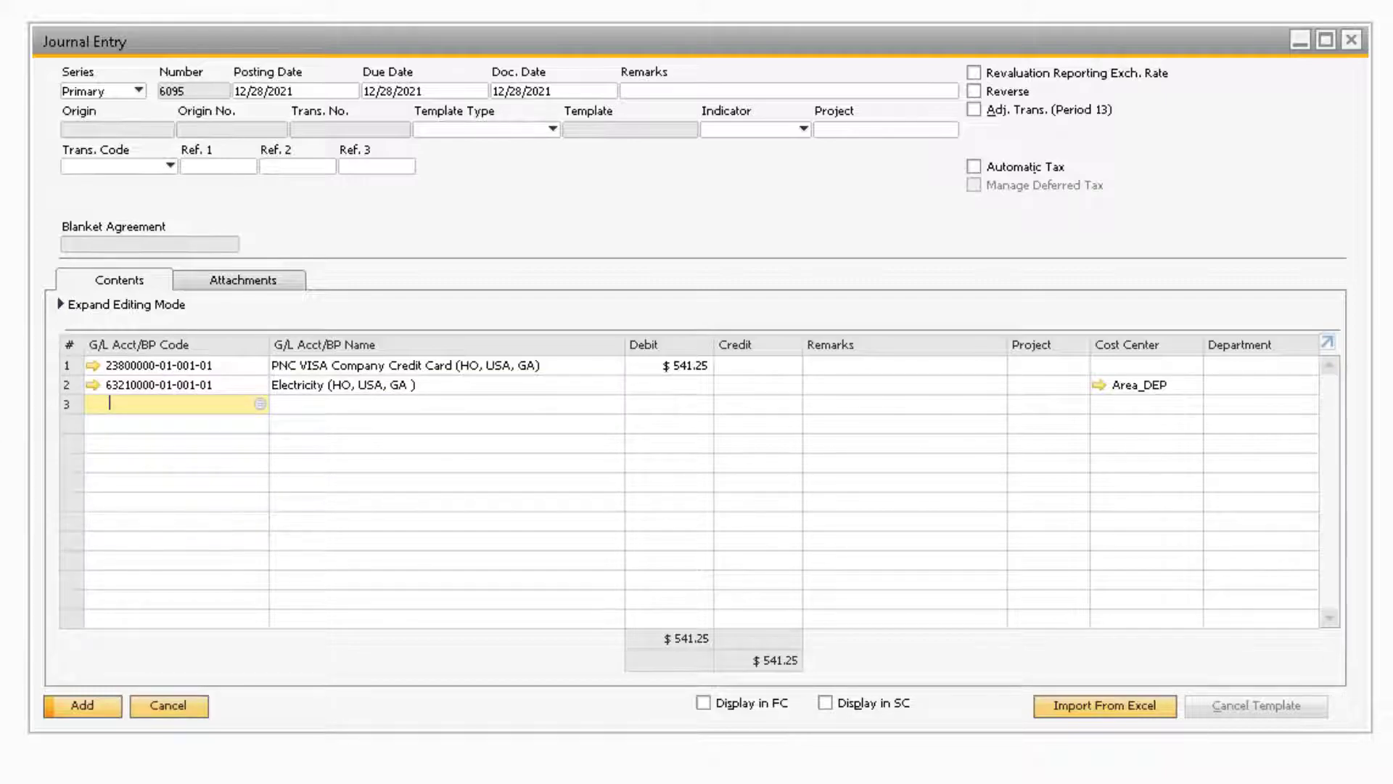
text(6530)
key(Tab)
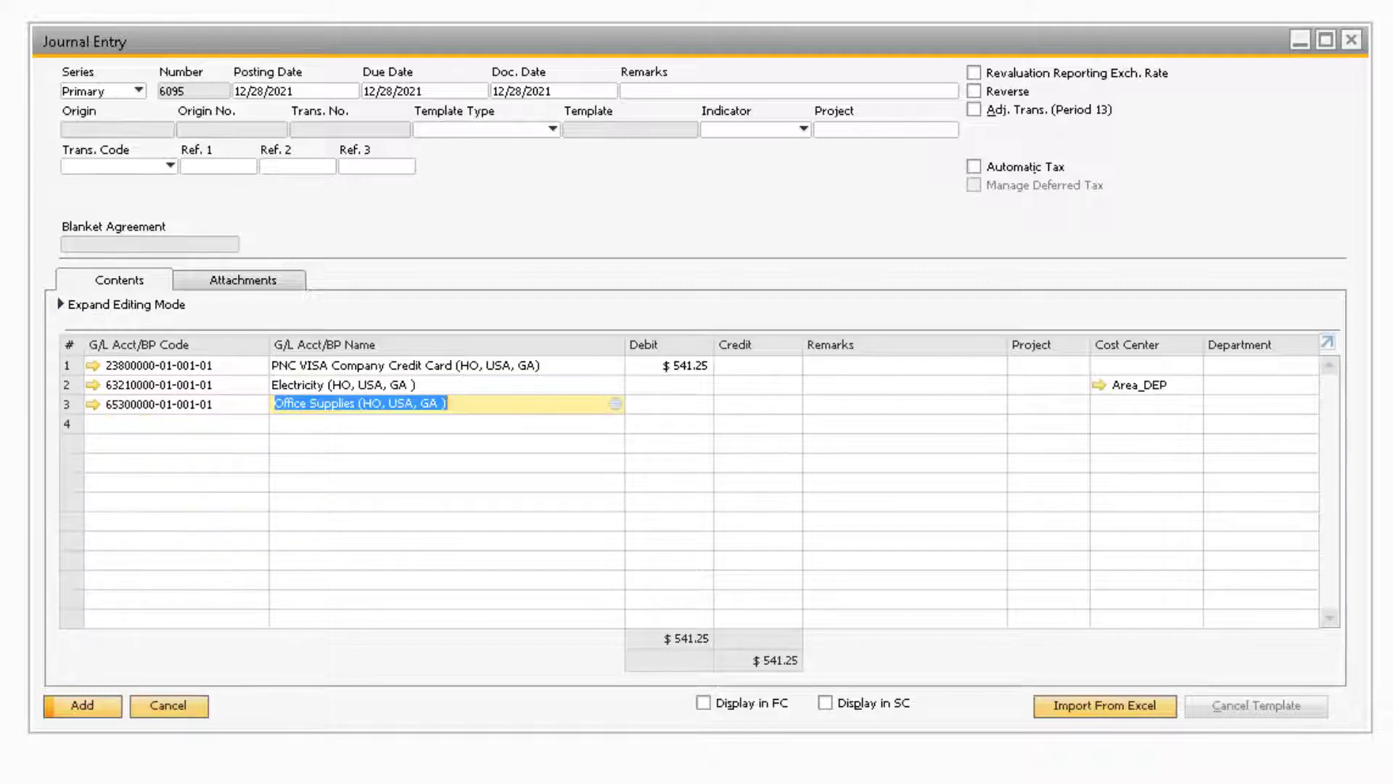
click(159, 430)
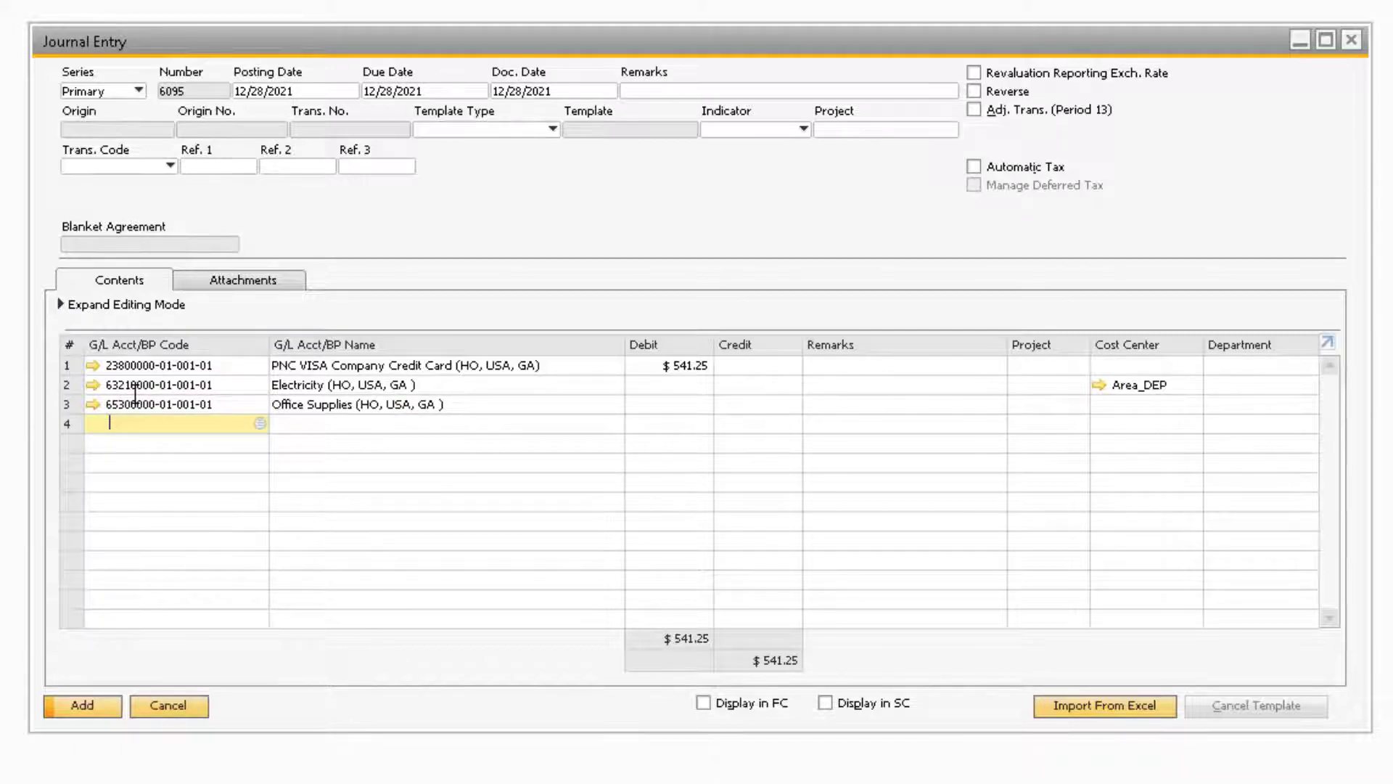
text(1120)
key(Tab)
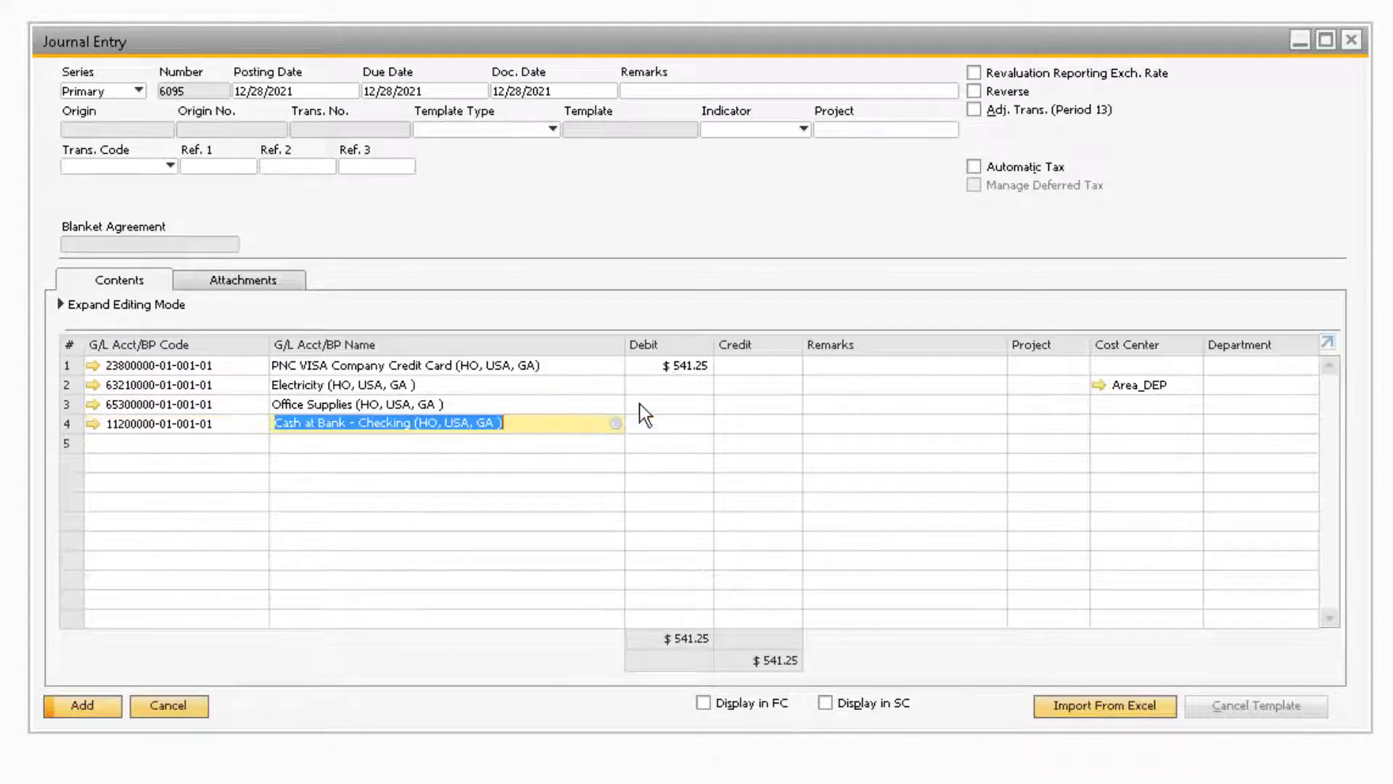
Step: Debit Electricity 250 and Office Supplies $100.00, then fill the Cash at Bank credit
click(696, 380)
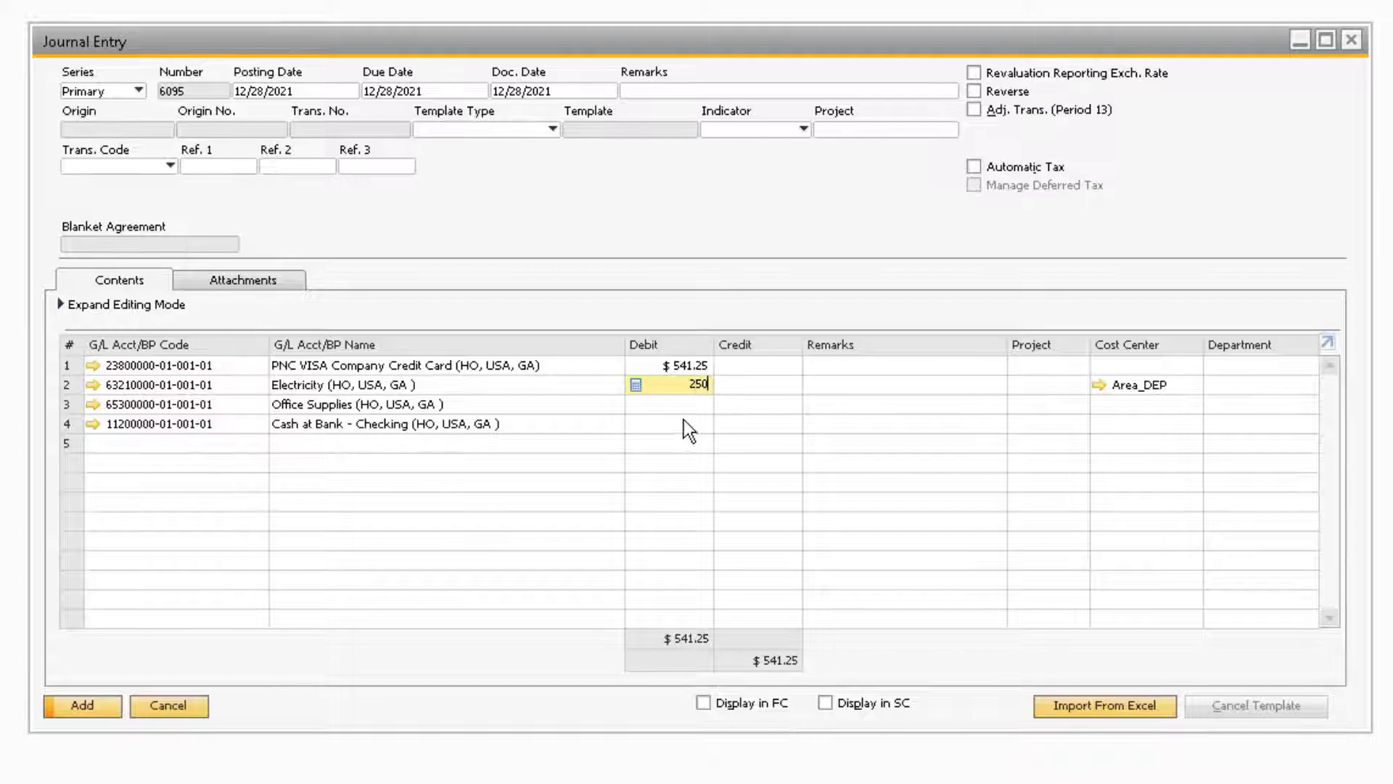
click(686, 404)
text(10)
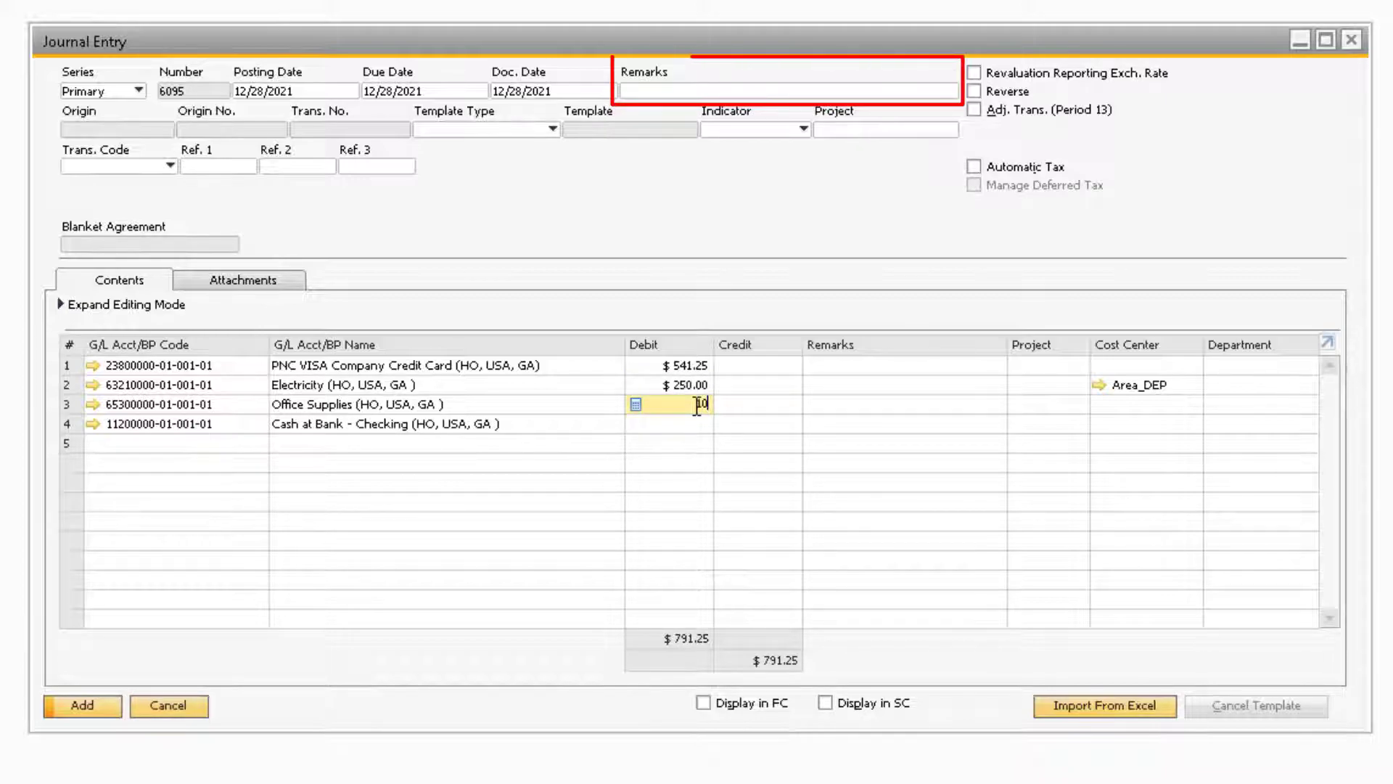
text(0)
key(Tab)
click(738, 425)
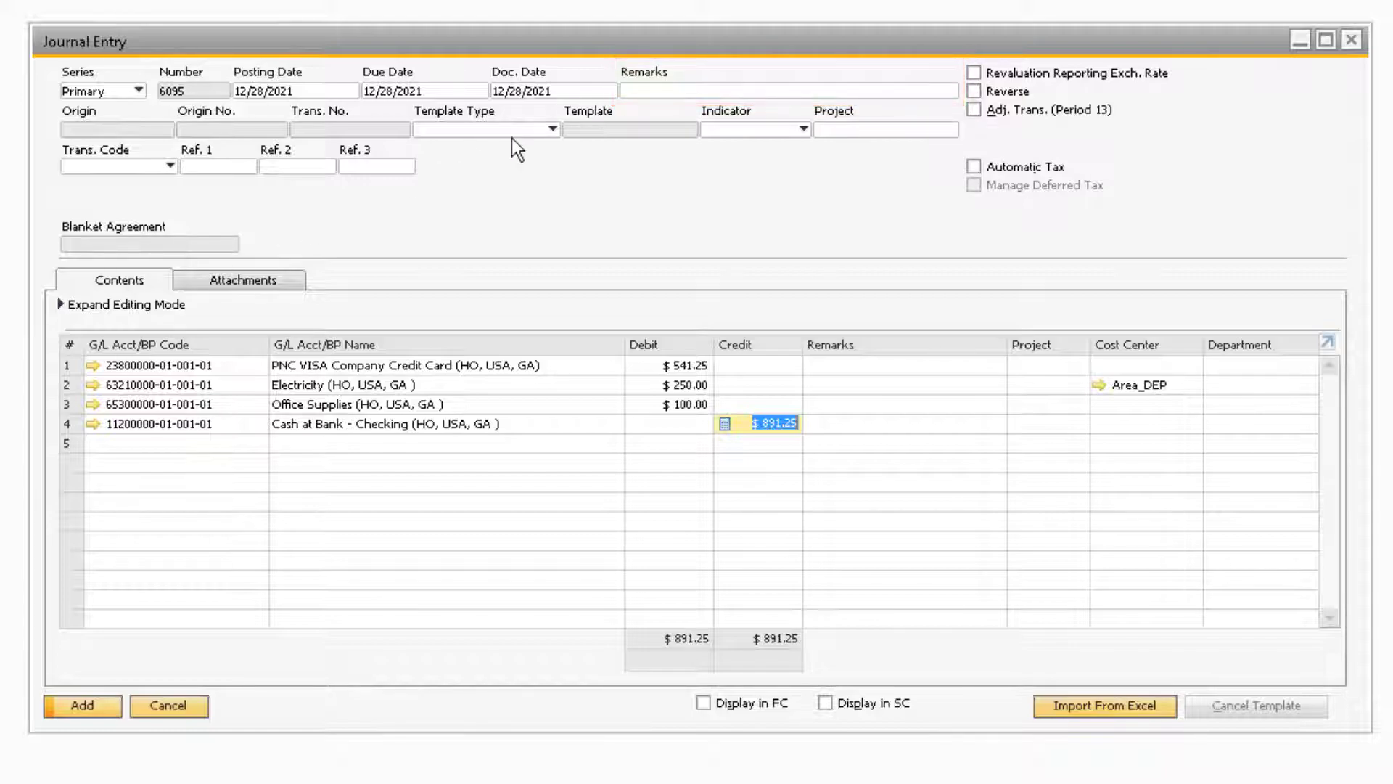
Step: Apply remark 'November 2021 VISA Statement' to the header and all rows, then post
click(681, 90)
text(No)
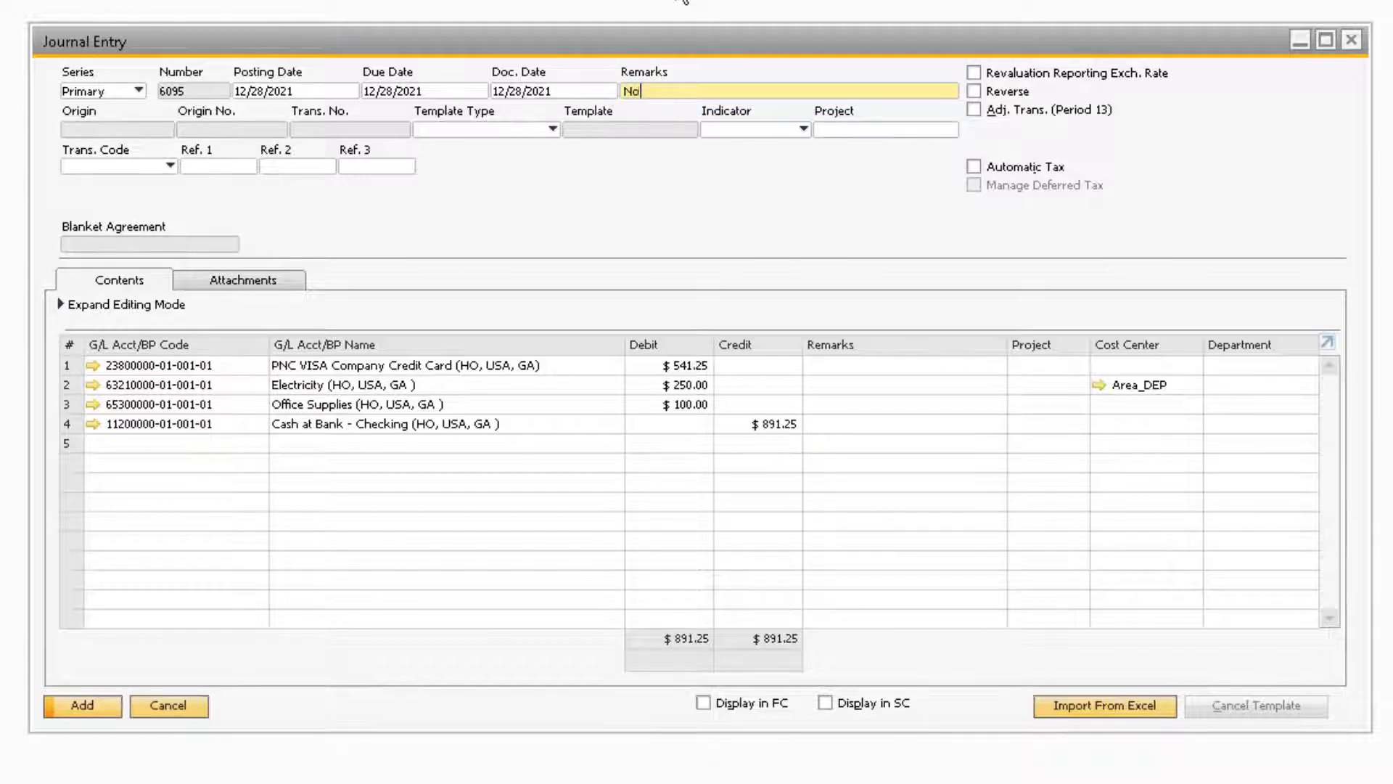
text(vember 2021 VISA Statement)
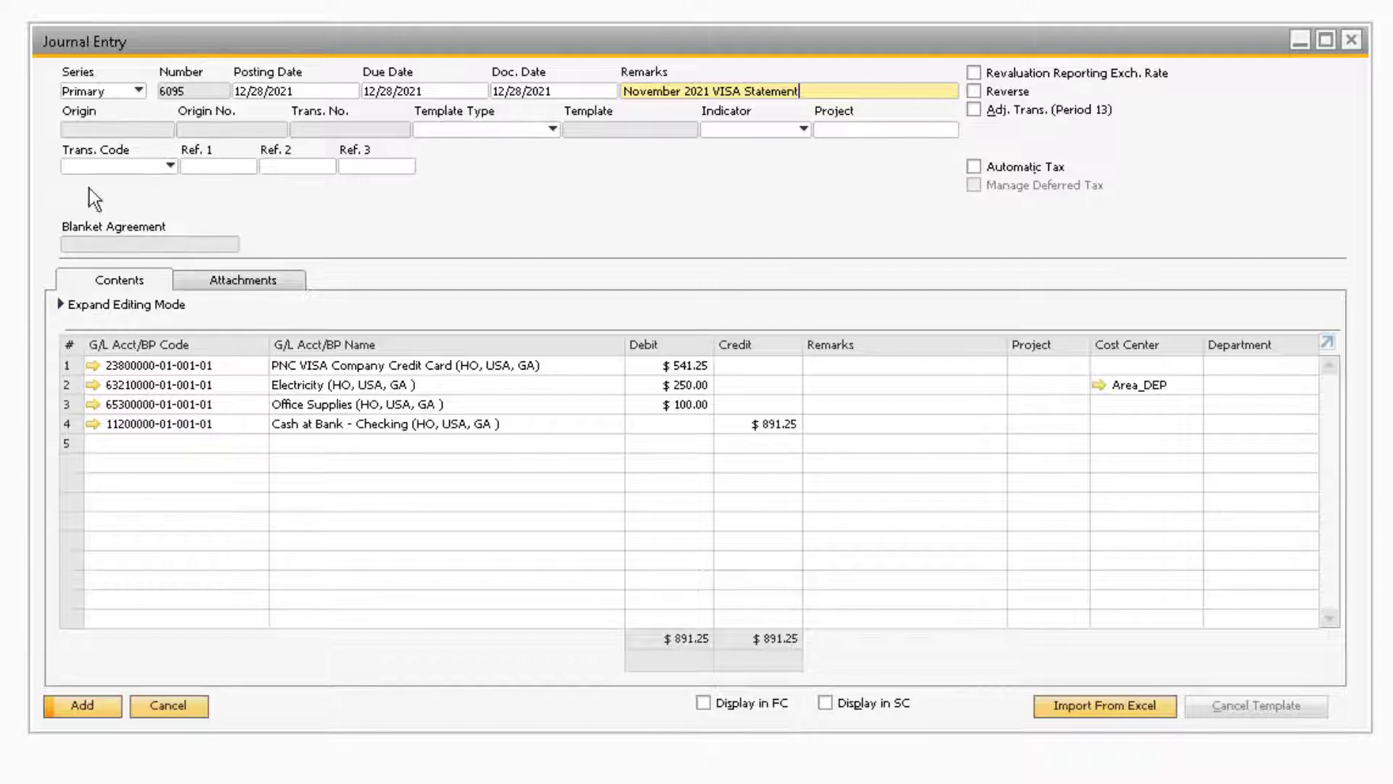
key(Tab)
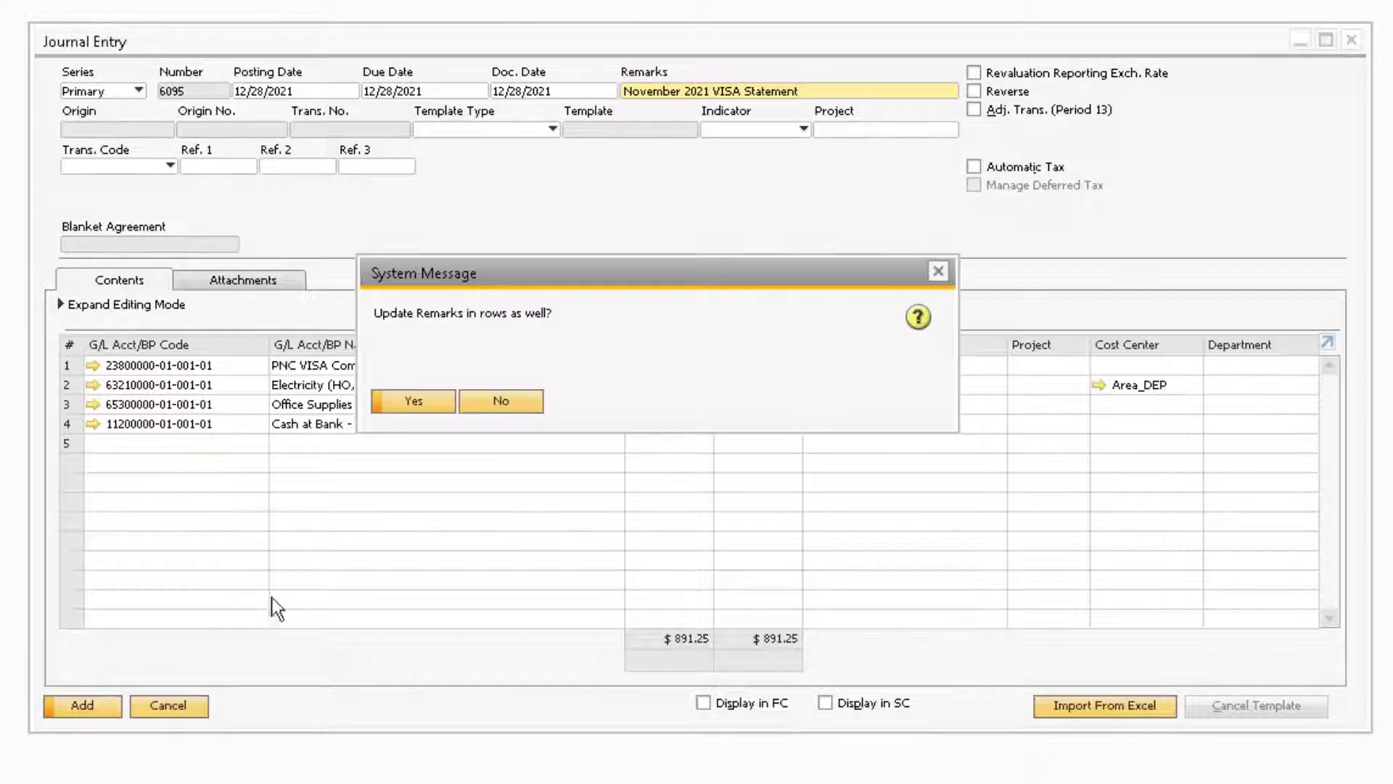
click(491, 403)
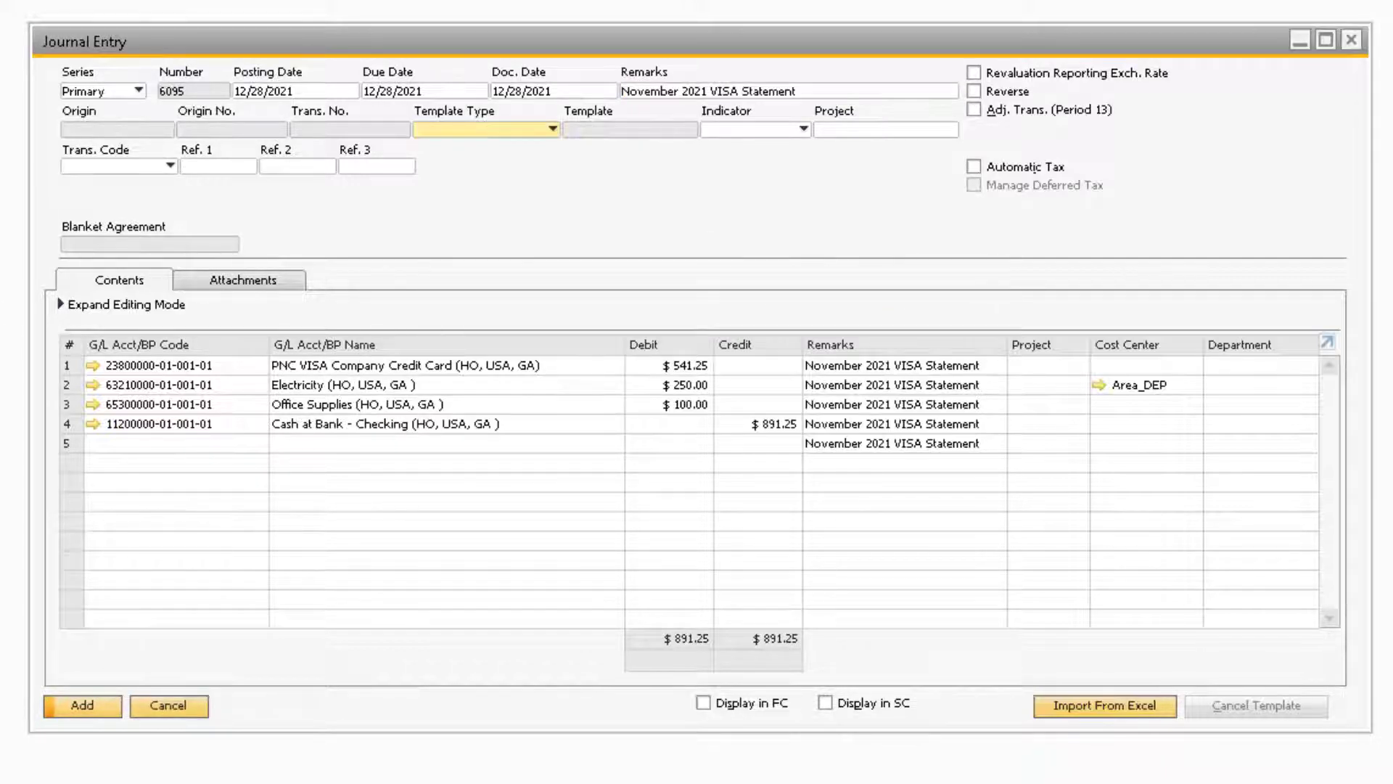
click(61, 705)
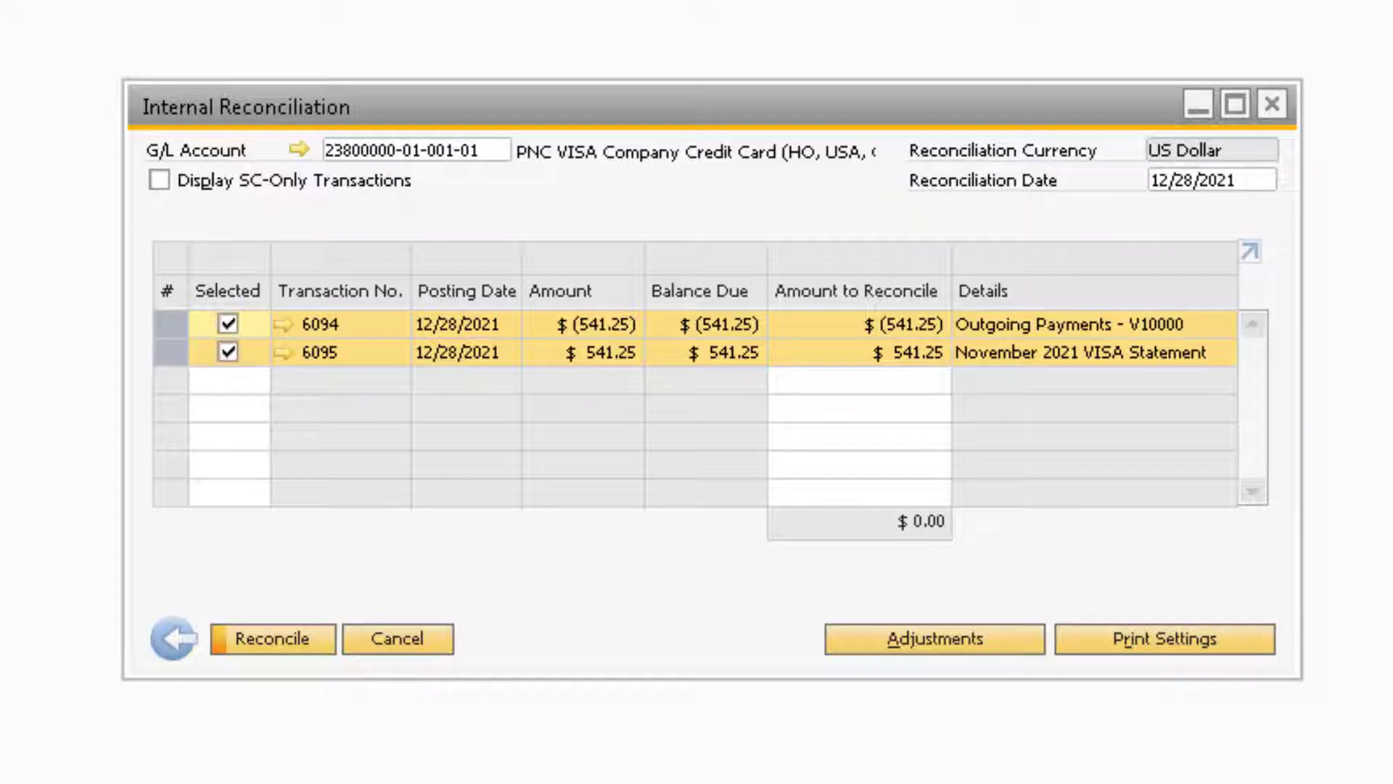
Step: Reconcile the checked transactions 6094 and 6095 and confirm
click(272, 638)
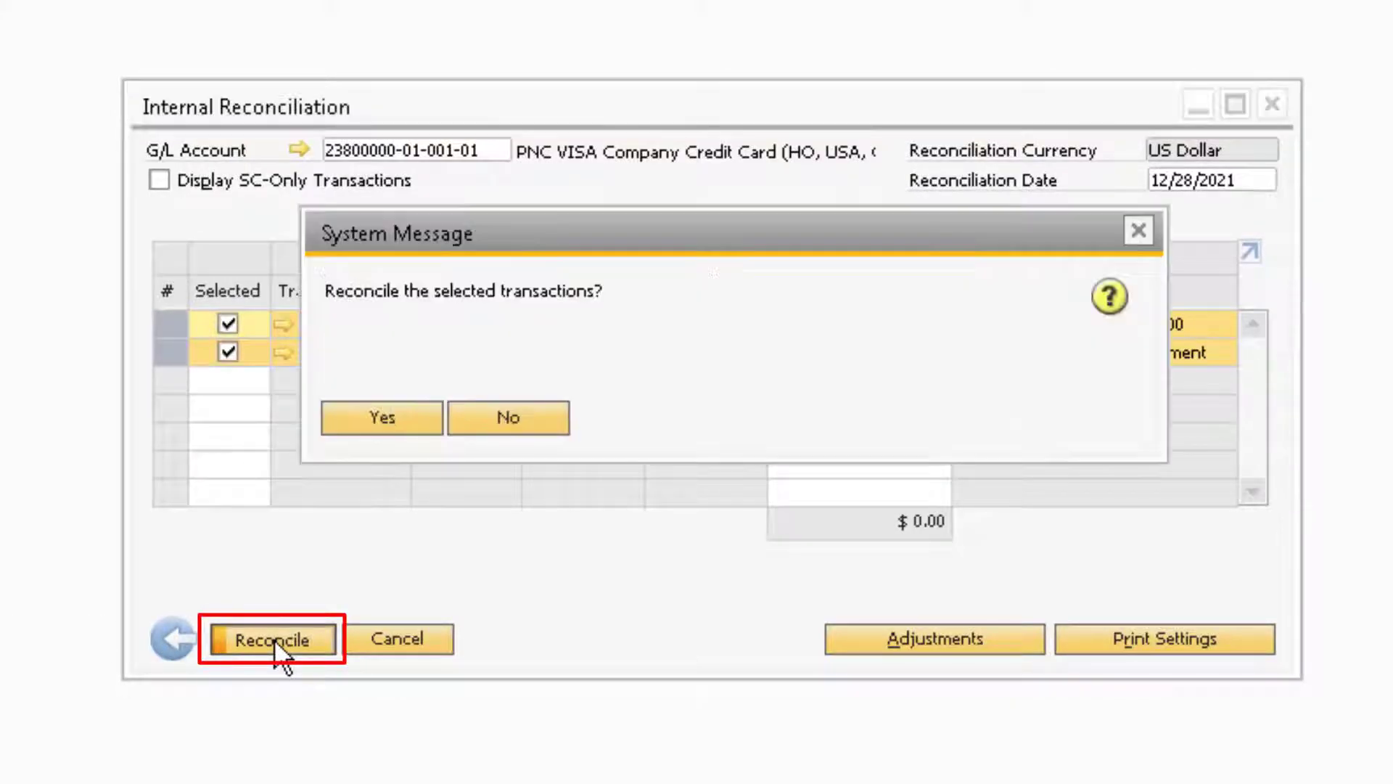
click(396, 415)
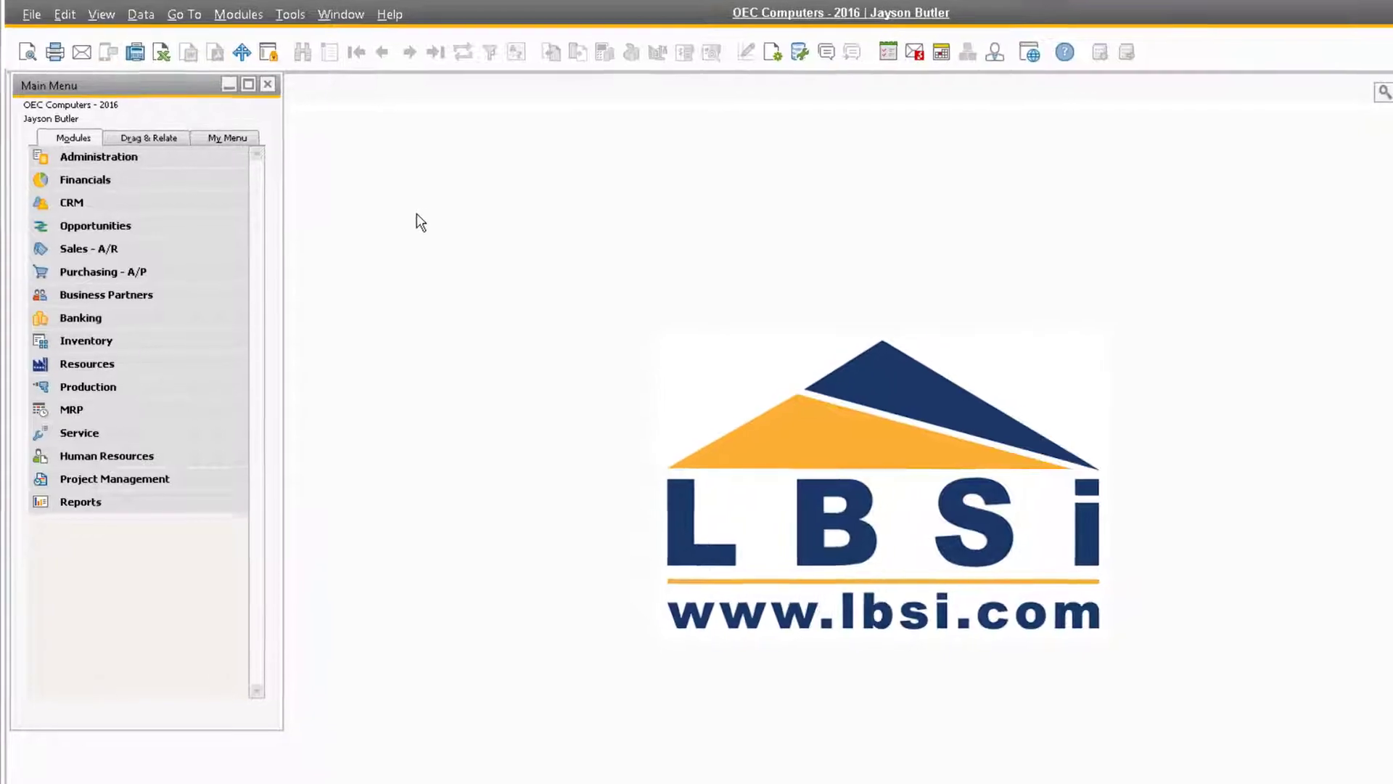
click(230, 182)
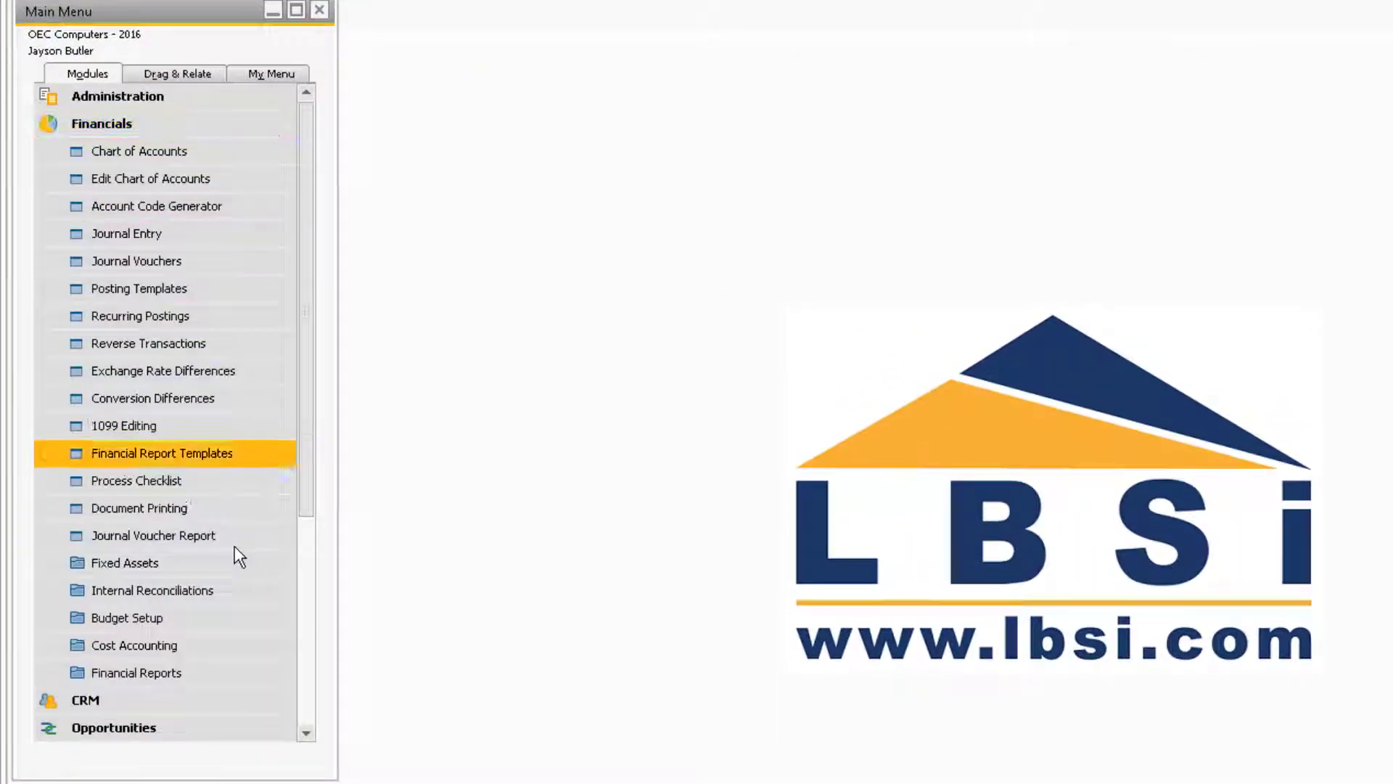
click(234, 589)
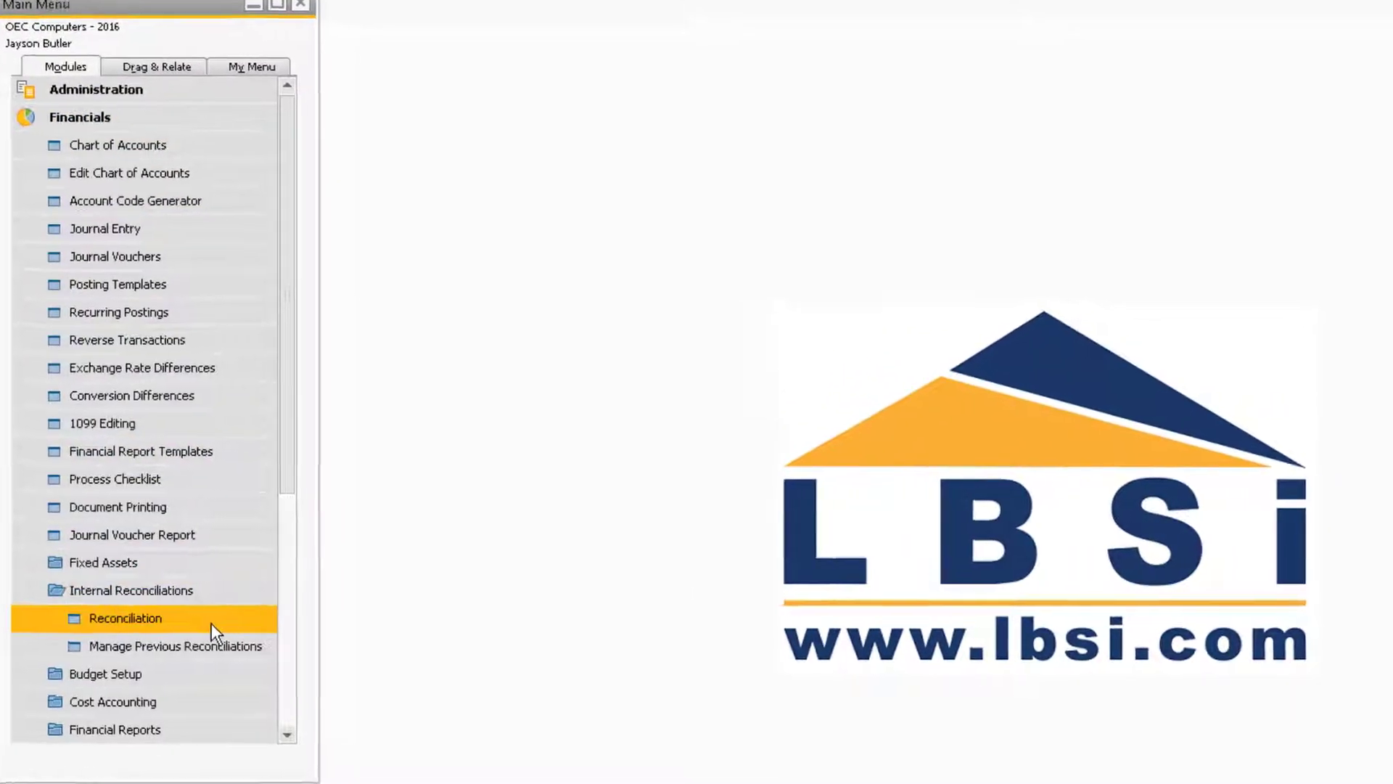
click(211, 623)
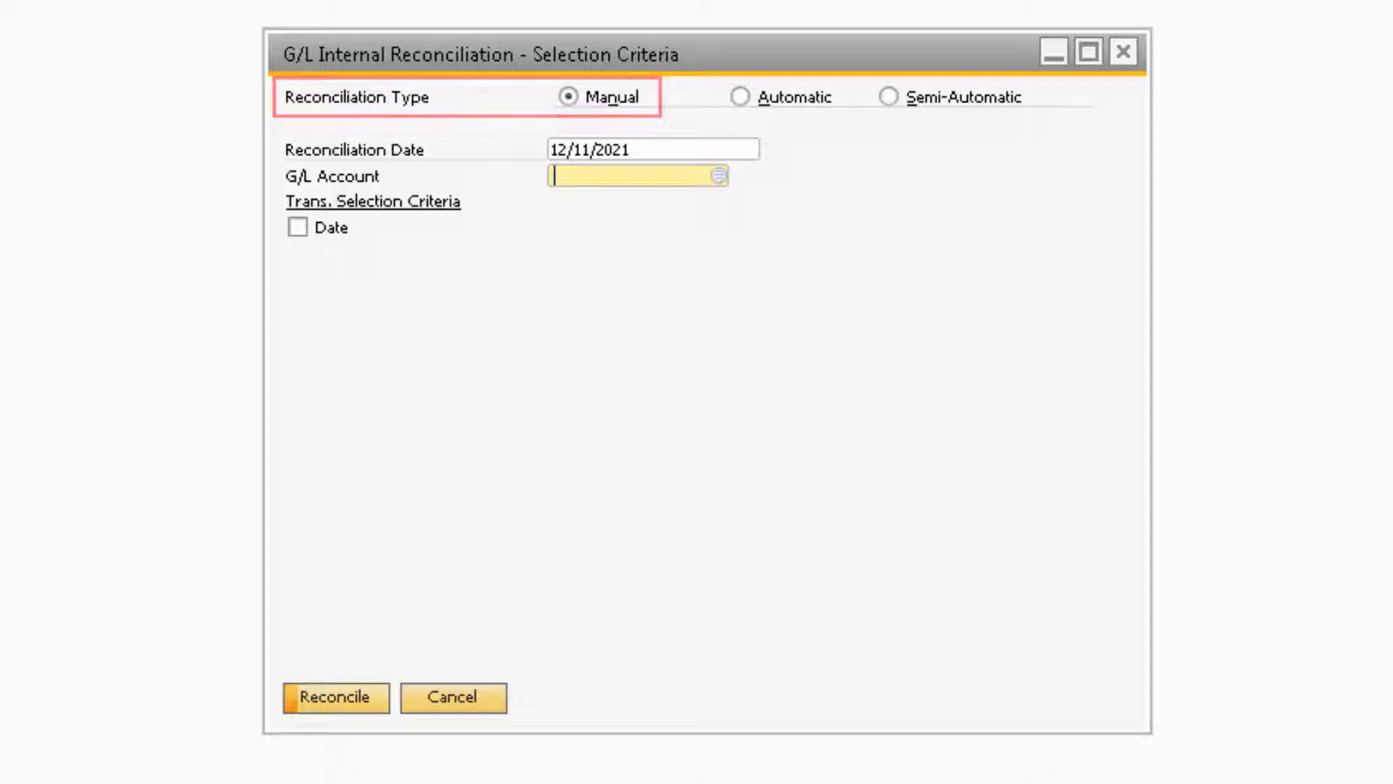
text(2380)
key(Tab)
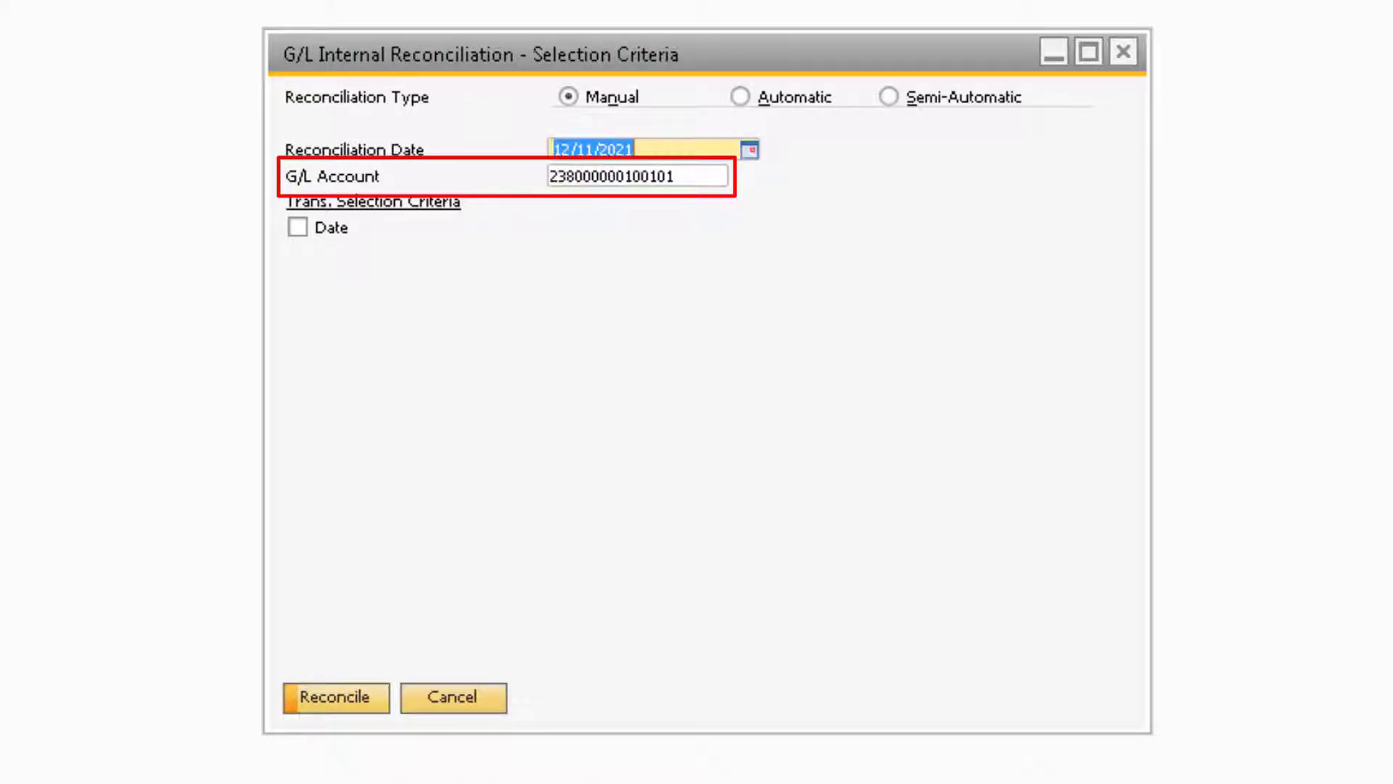
click(377, 705)
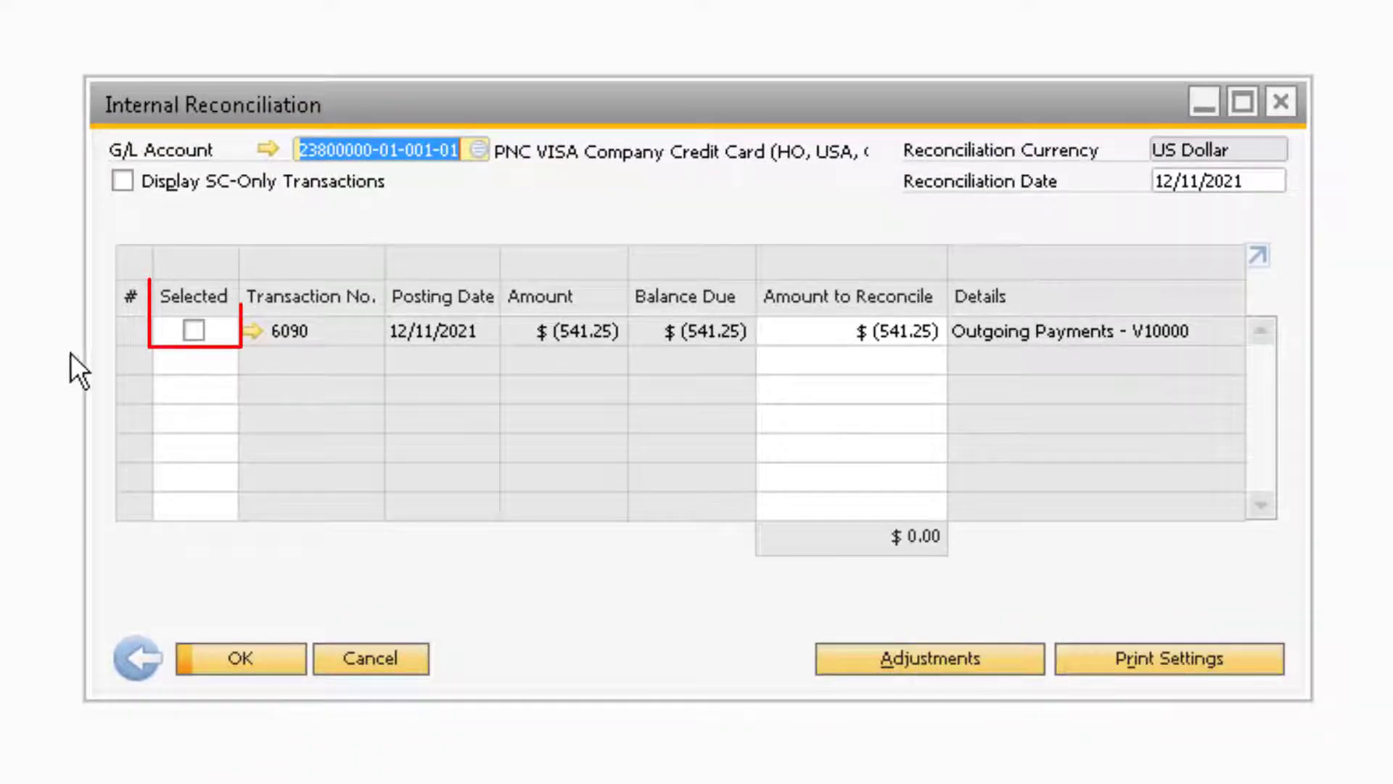
click(198, 334)
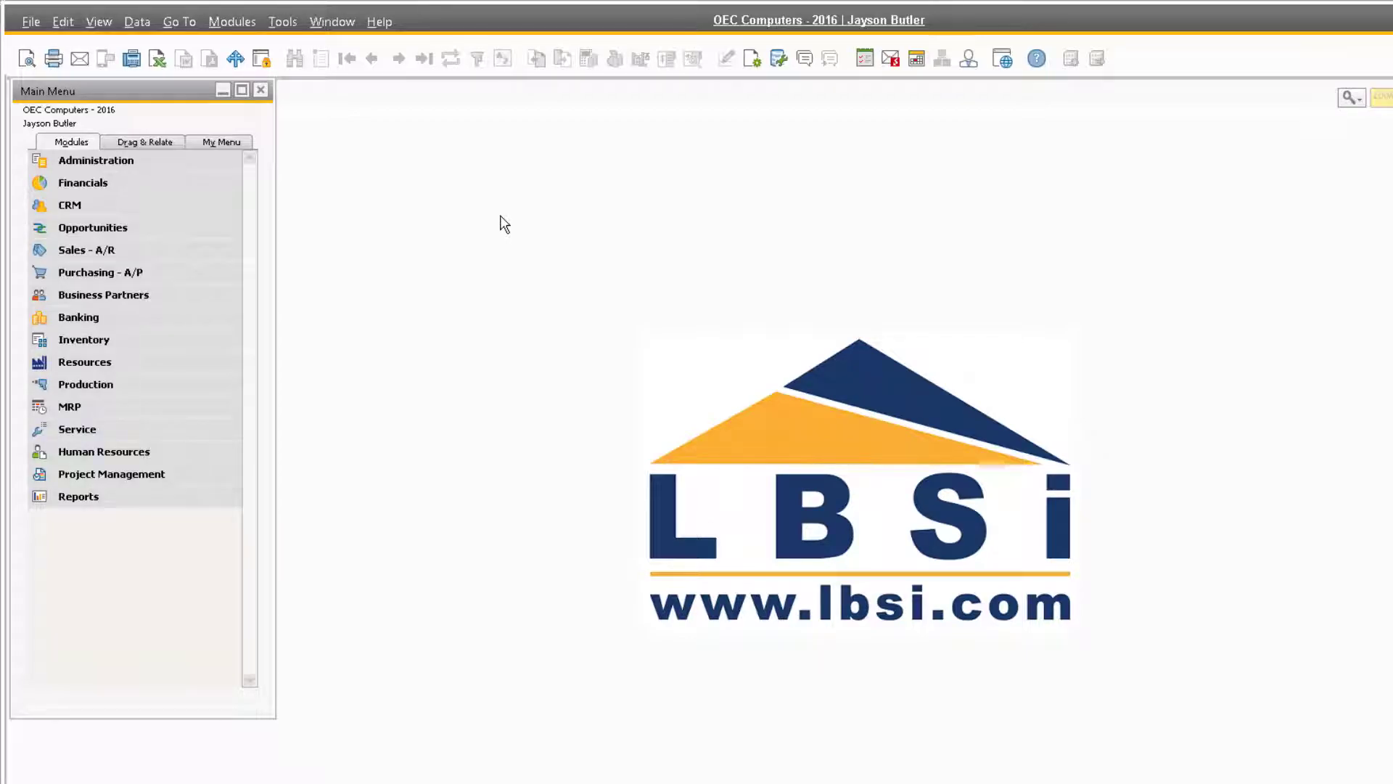
Step: Open a new A/P invoice from the Purchasing - A/P module
click(220, 274)
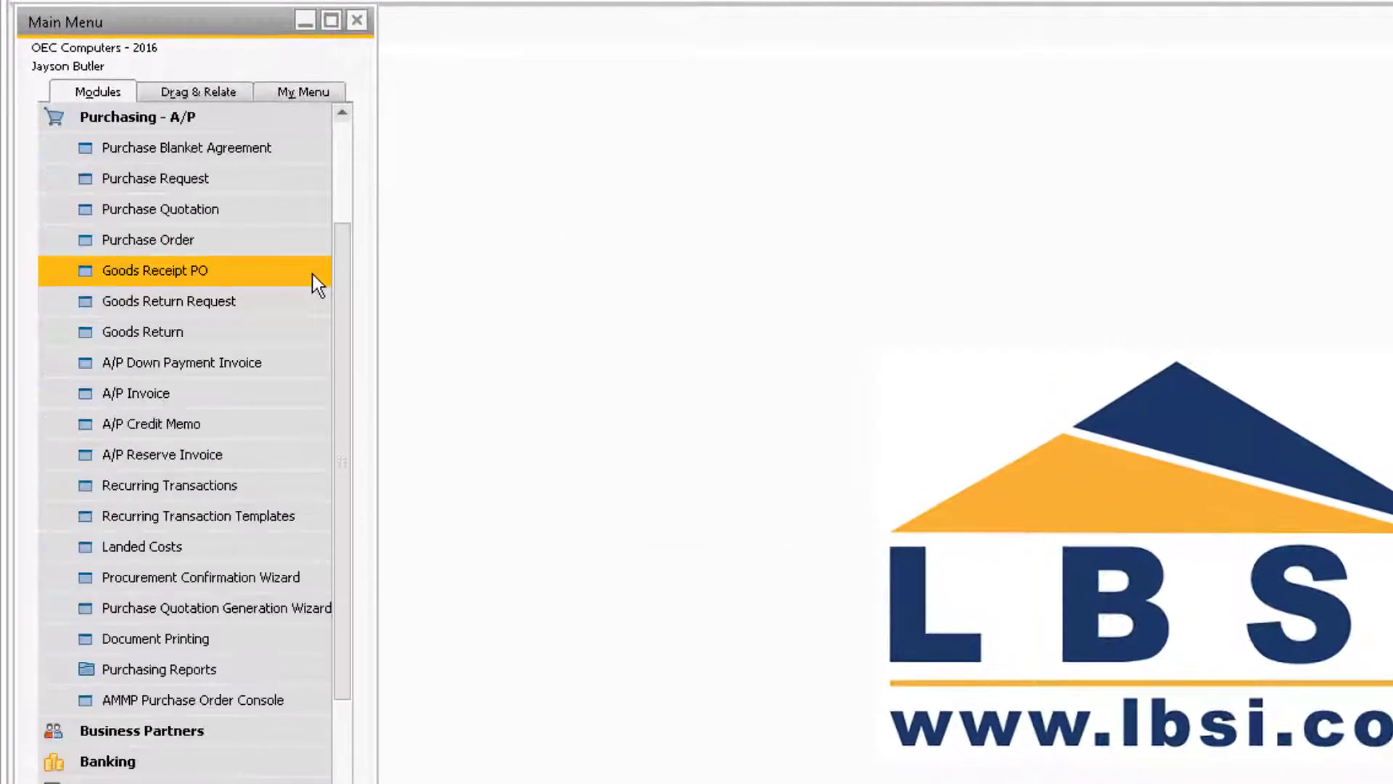
click(281, 399)
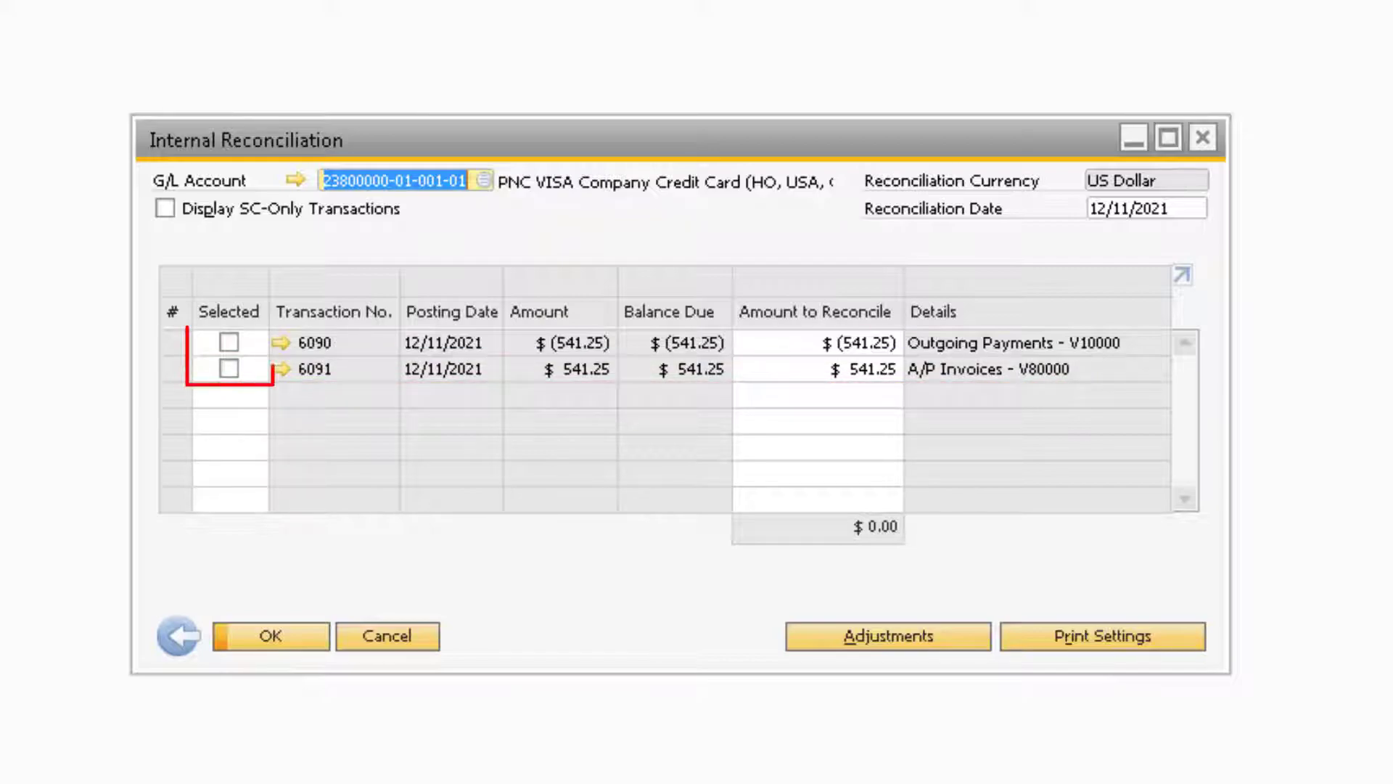
Step: Reconcile payment 6090 with A/P invoice 6091 on the PNC VISA account
click(229, 342)
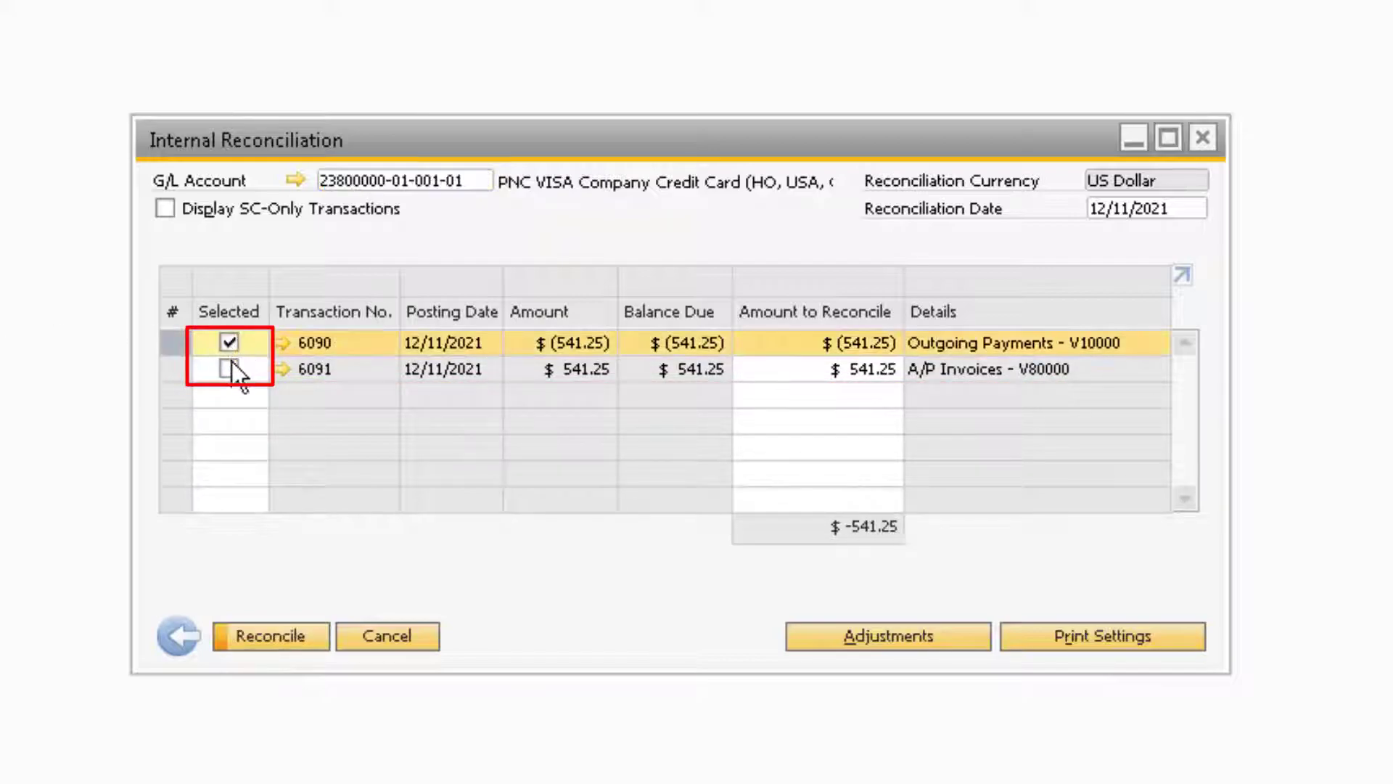
click(230, 369)
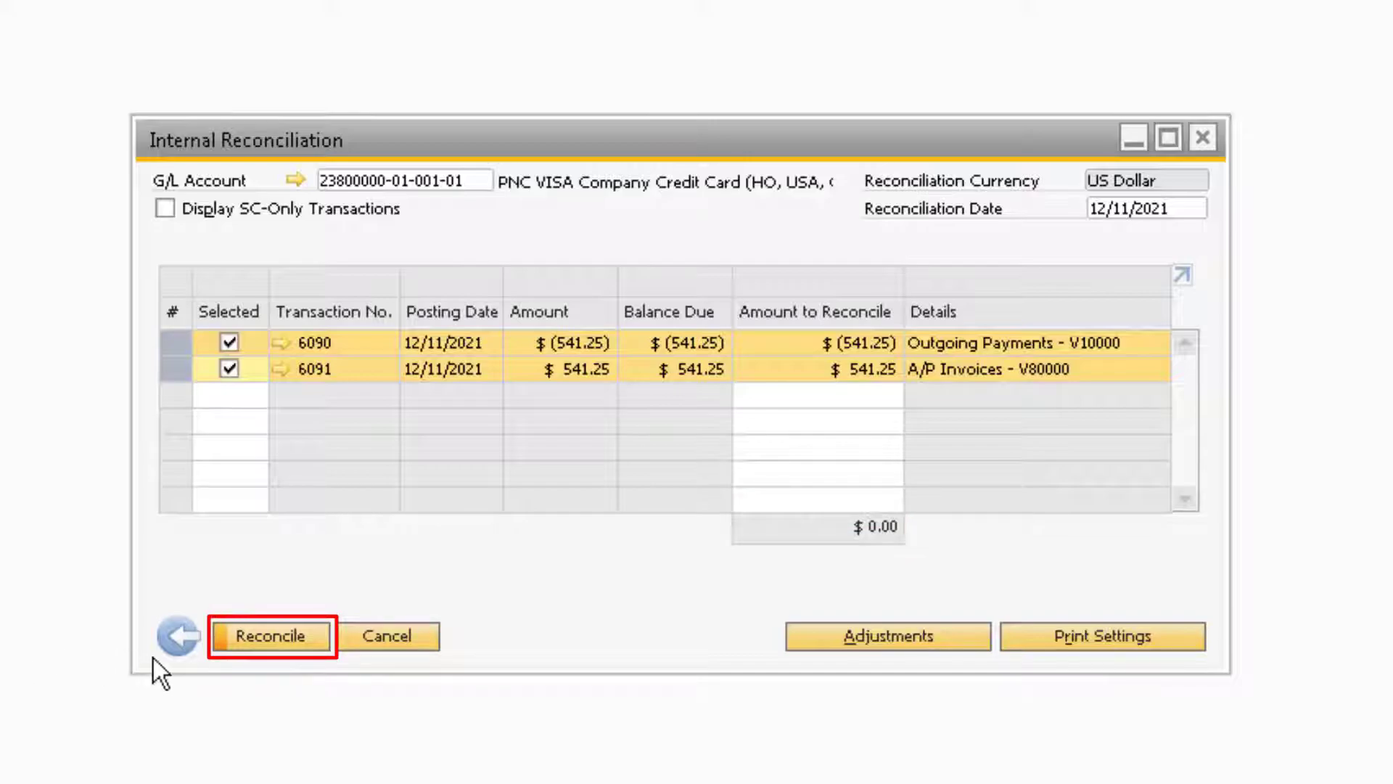
click(254, 643)
click(335, 426)
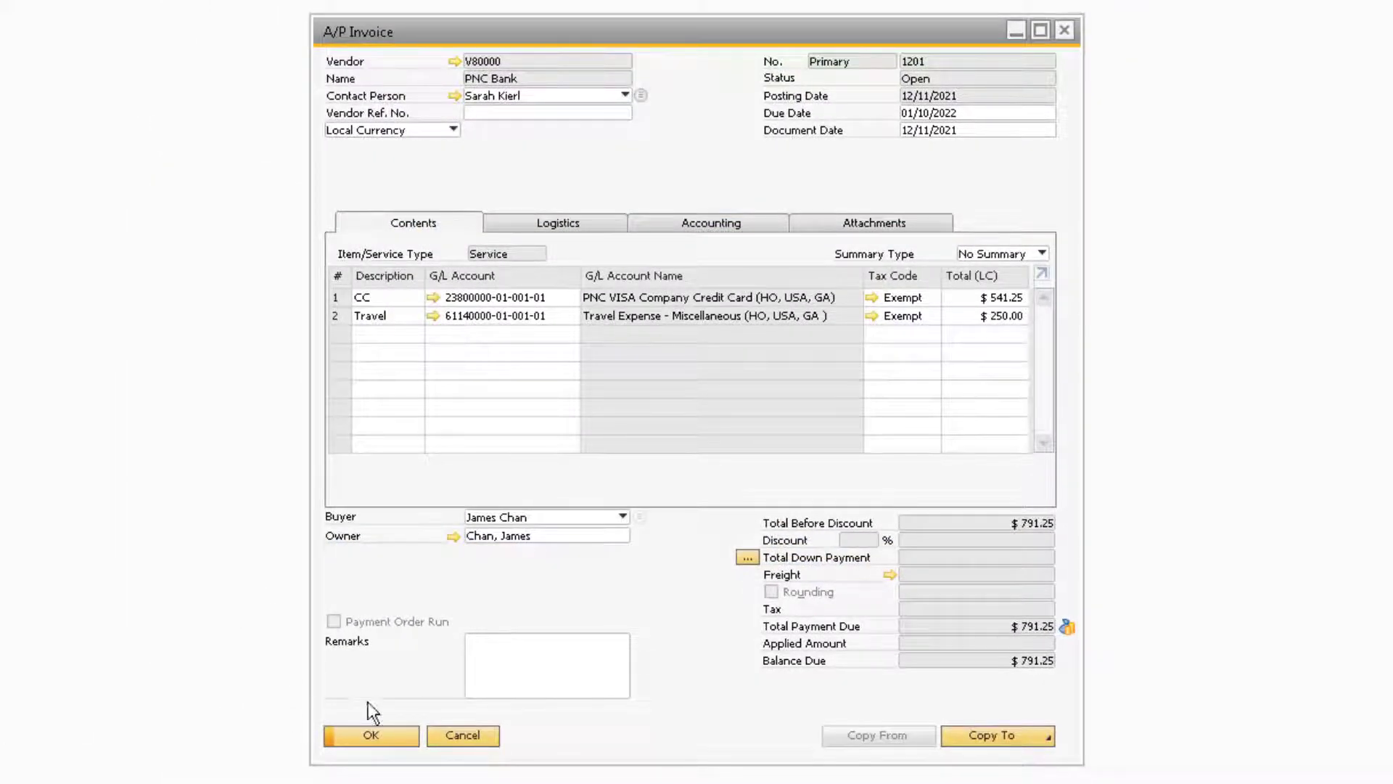
Step: Pay the $791.25 balance of A/P invoice 1201 by check from Bank of New York
click(1066, 627)
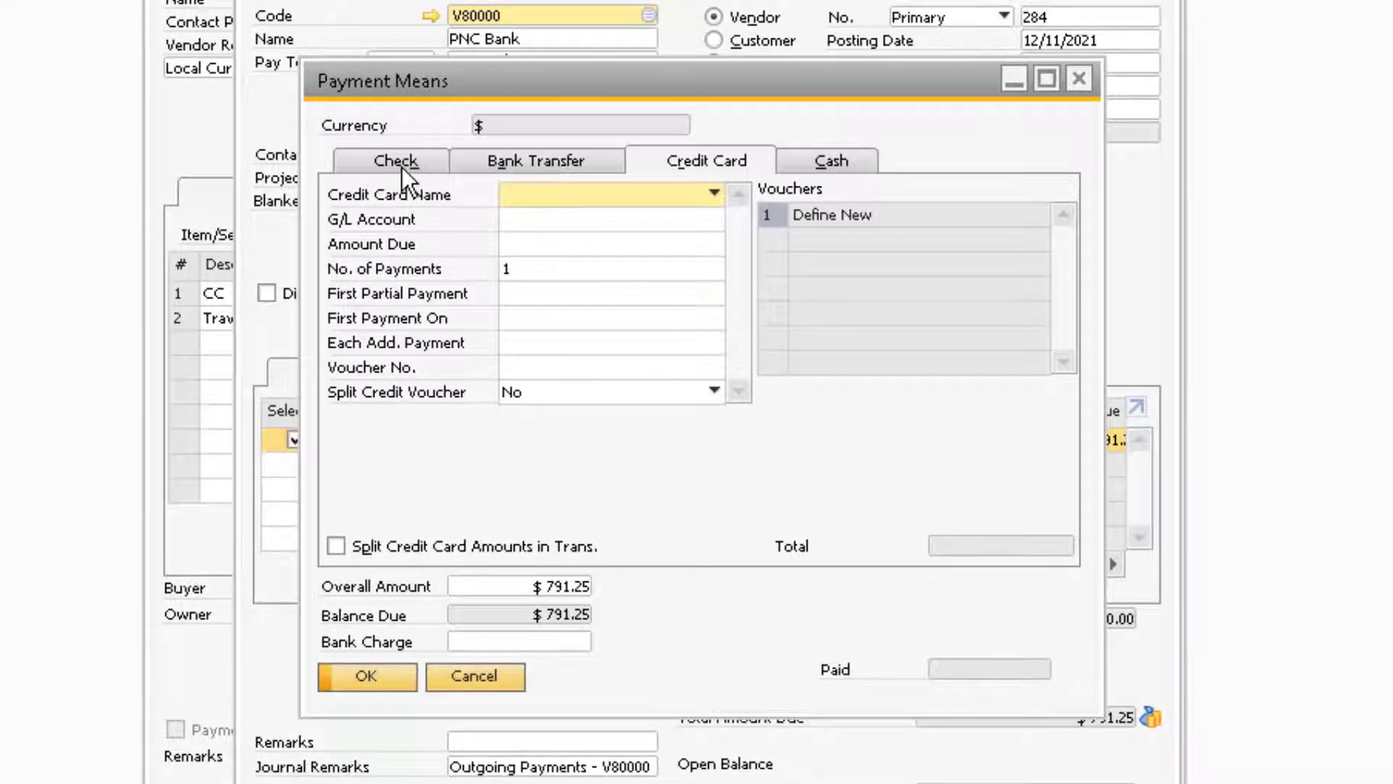
click(402, 165)
click(865, 293)
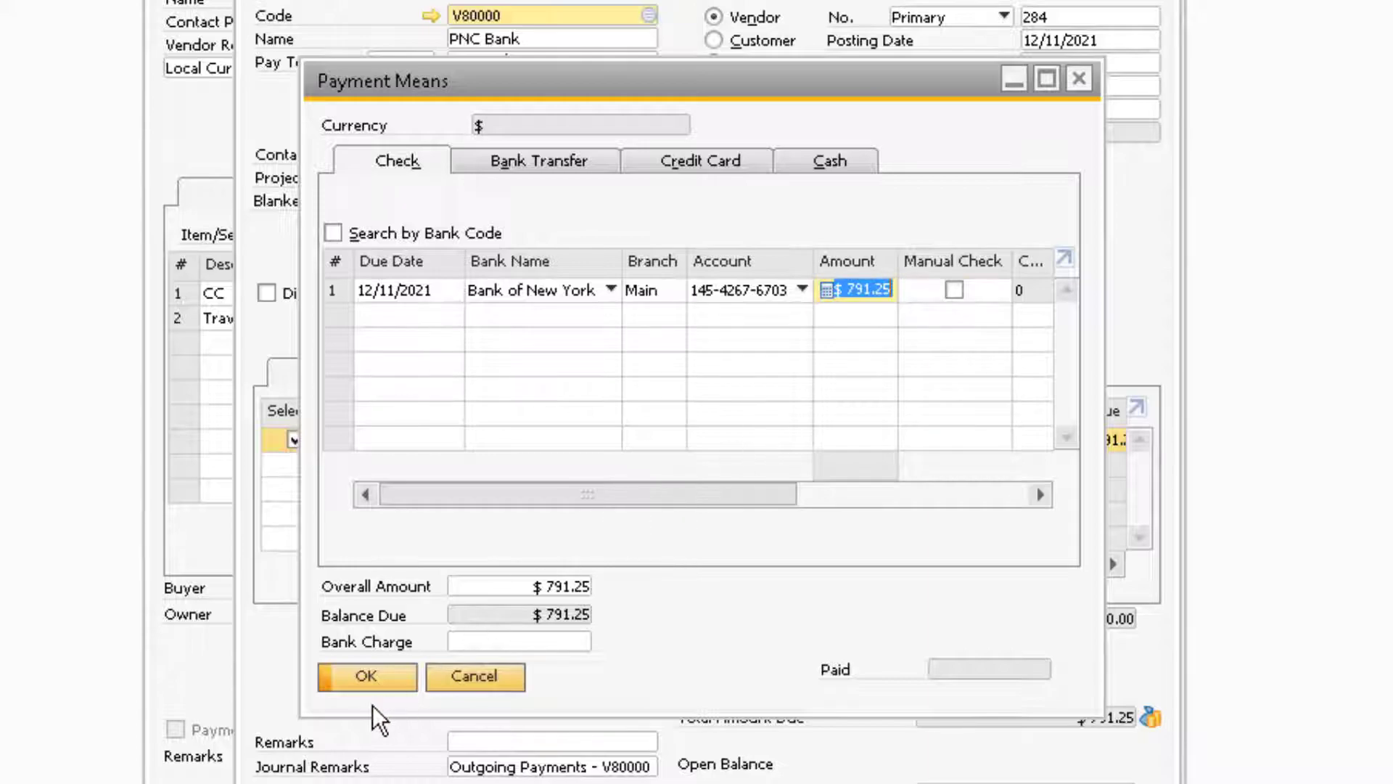
click(367, 679)
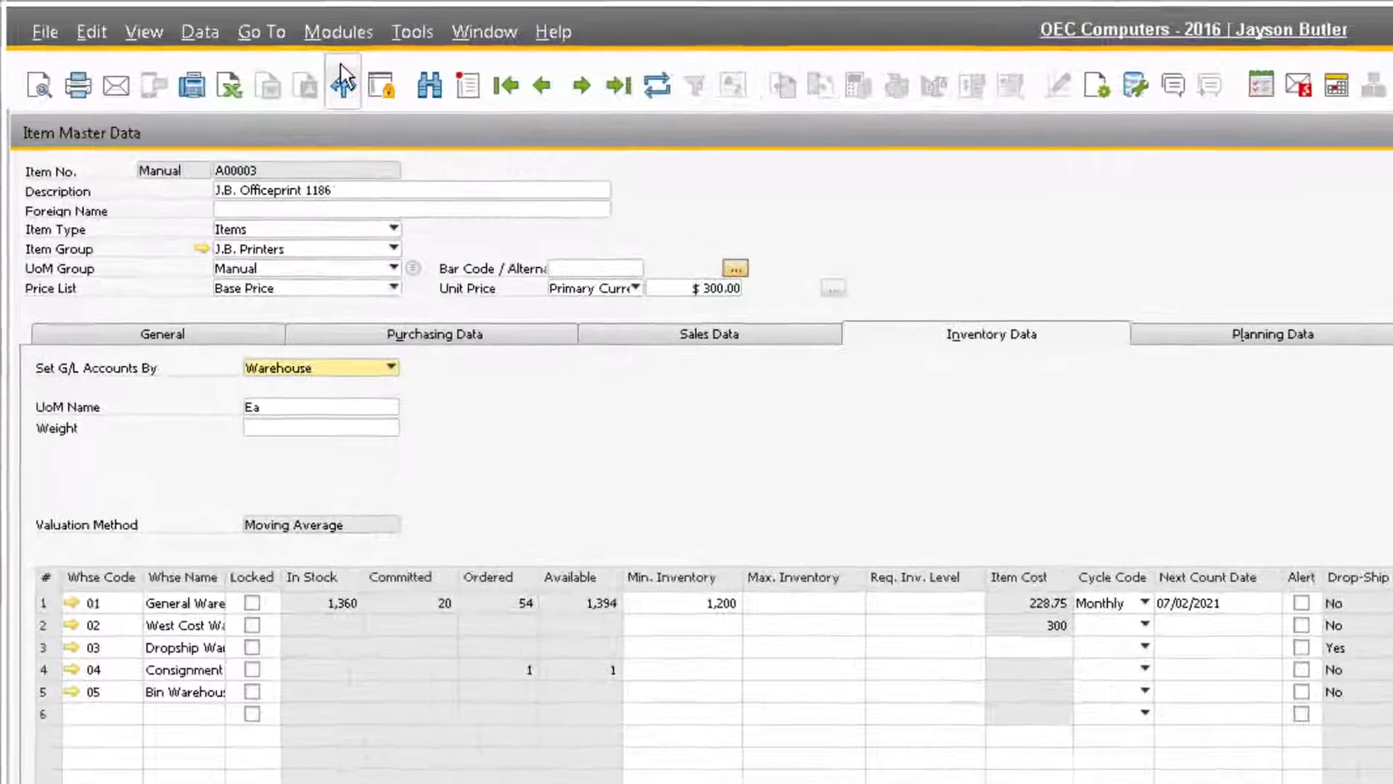
Step: Open Business Partner Master Data through Modules > Business Partners
click(254, 24)
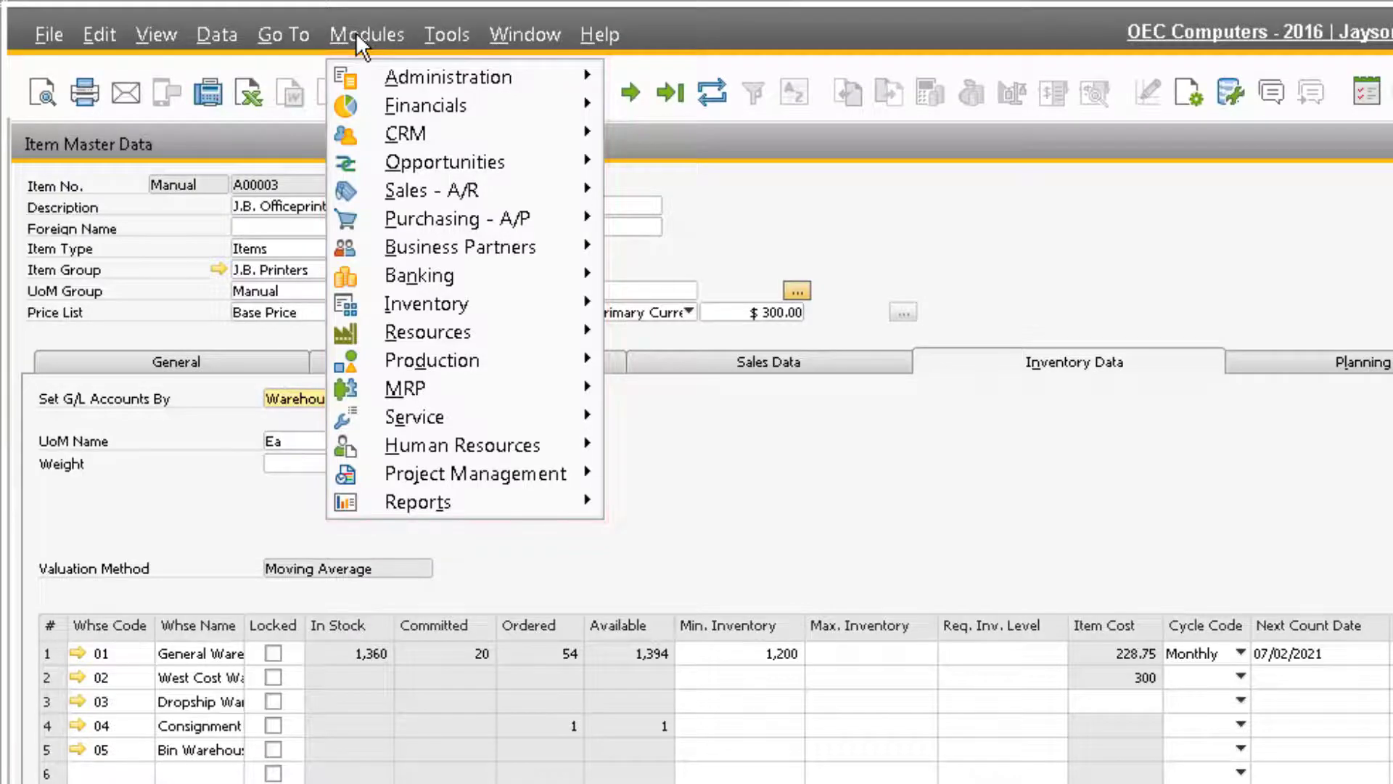
mouse_move(438, 246)
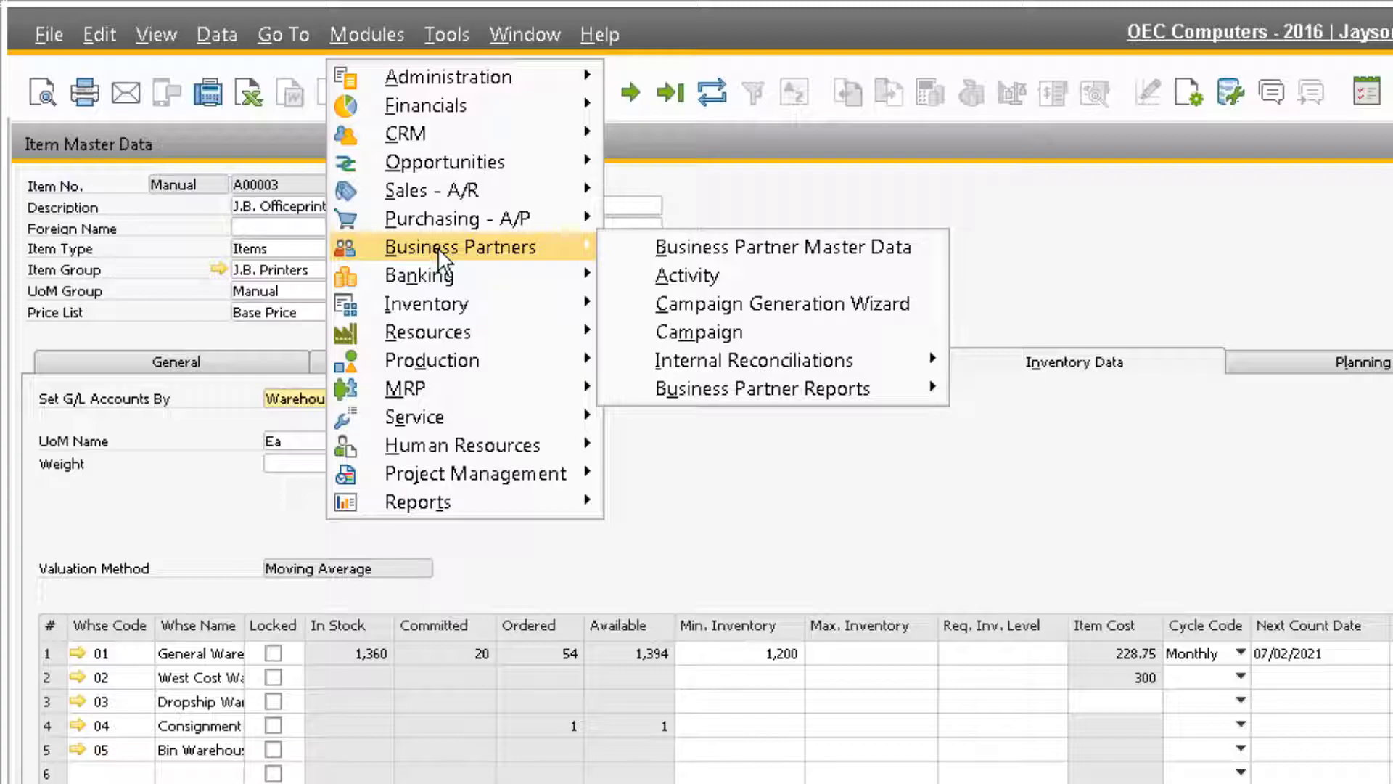
click(633, 247)
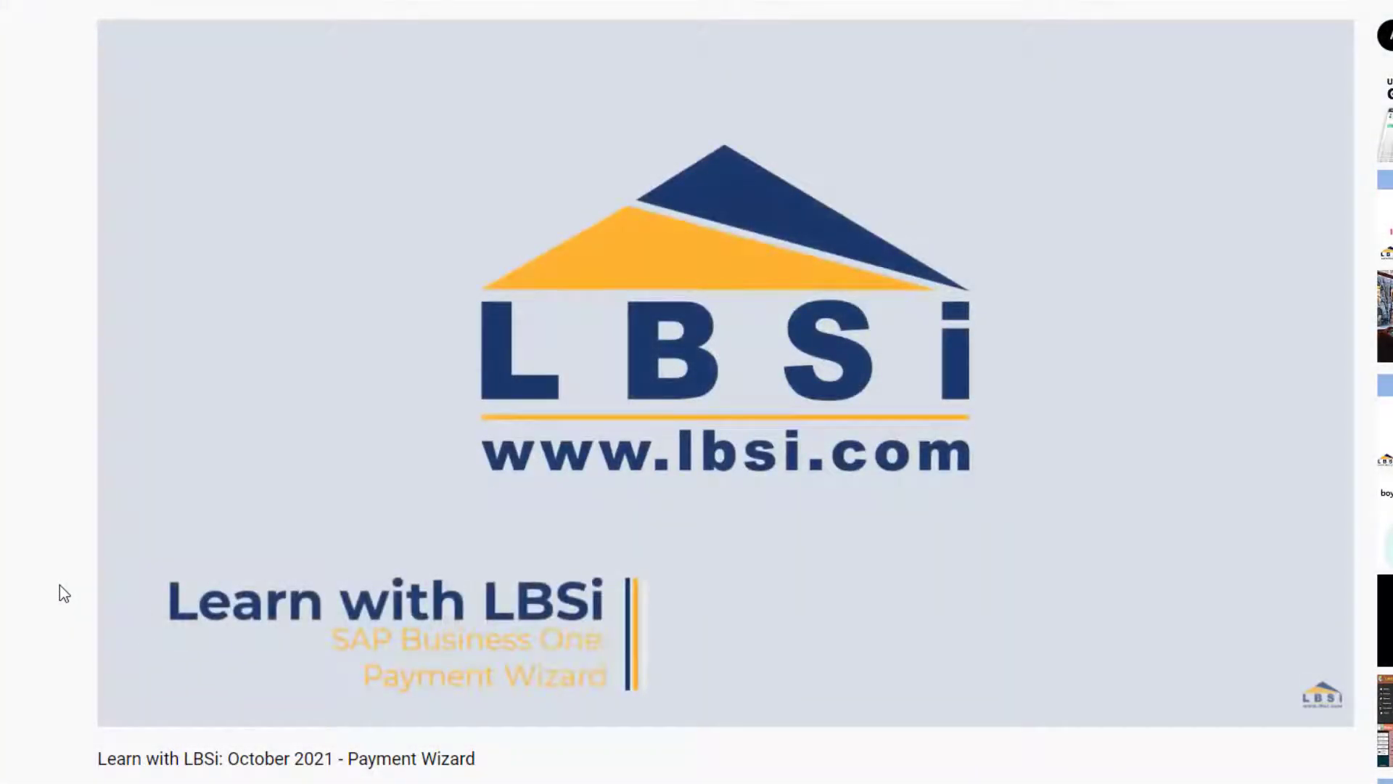
Step: Subscribe to LBSi with All notifications, then browse the LBSi channel's uploaded videos
scroll(59, 585, down, 4)
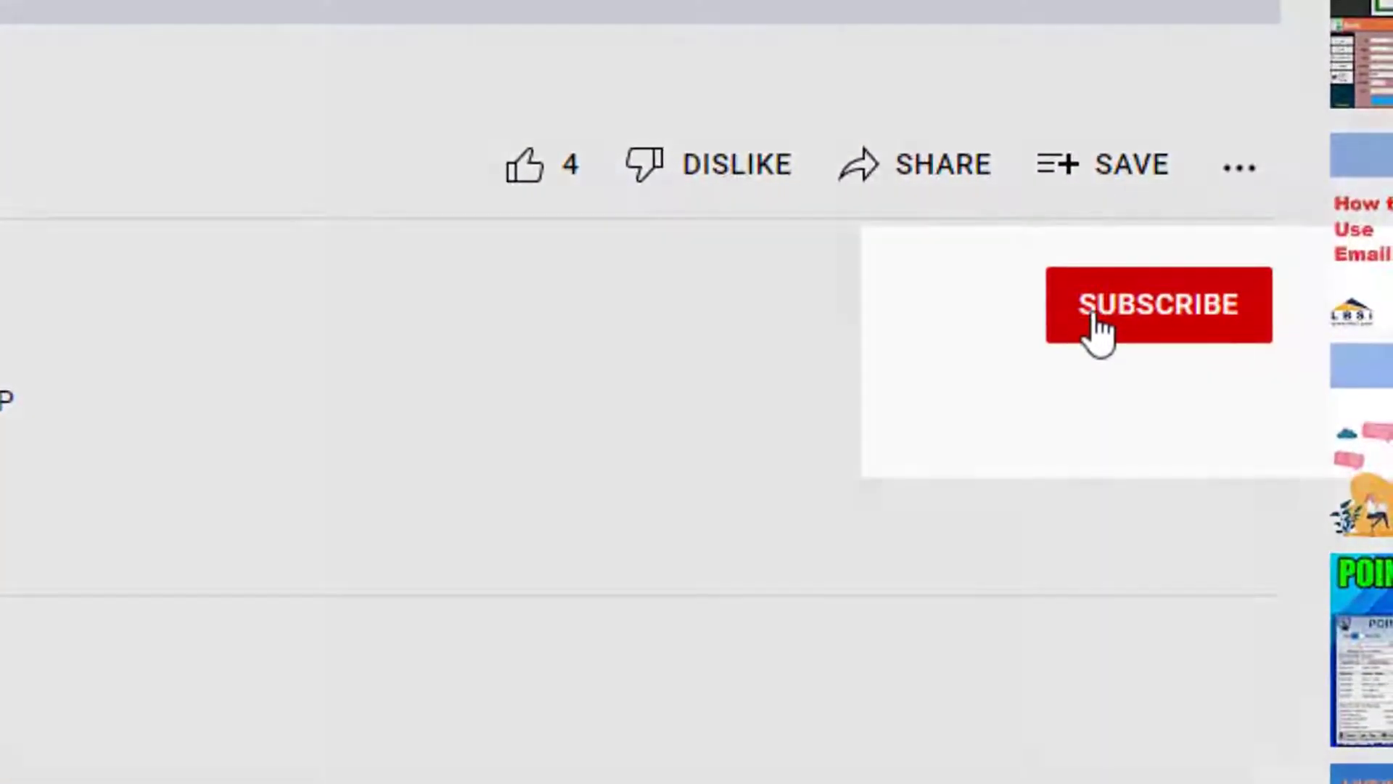
click(1129, 366)
click(1258, 364)
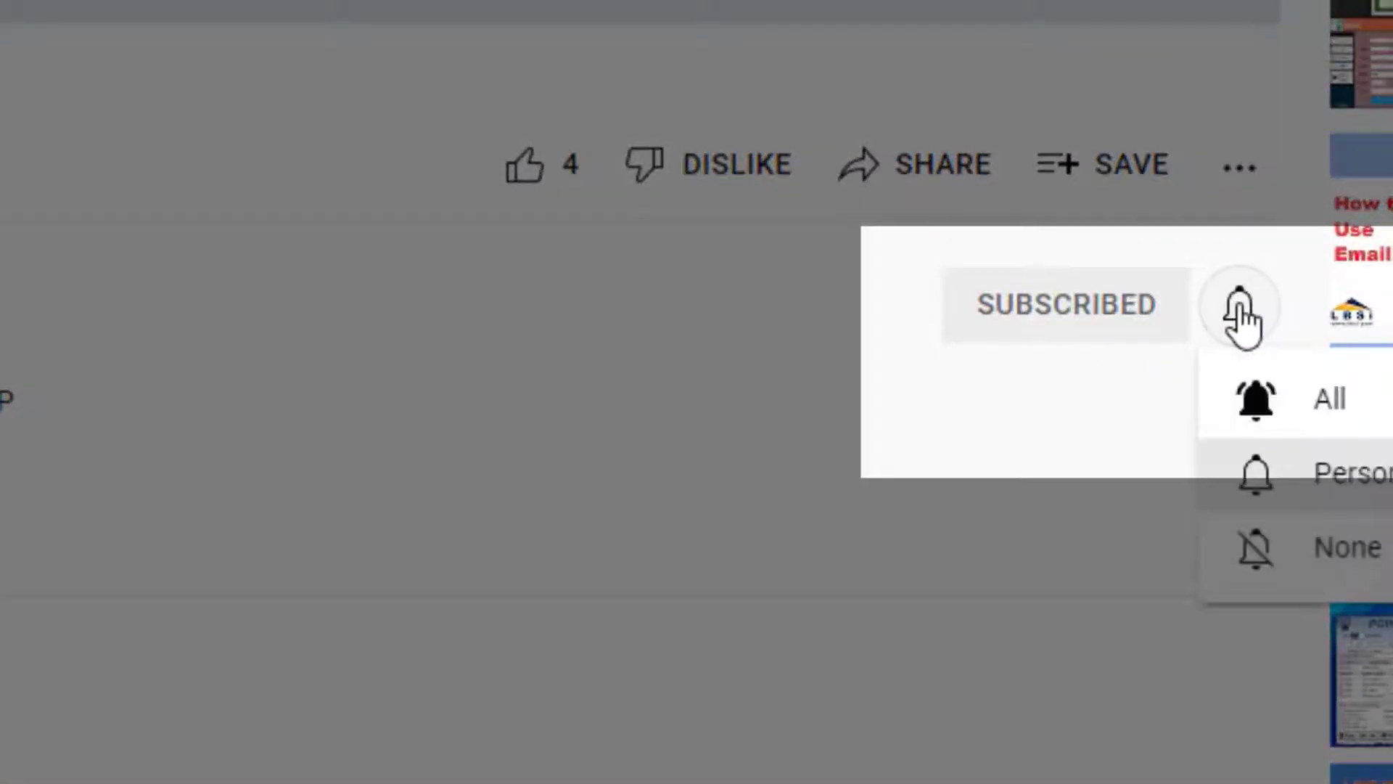
click(1275, 402)
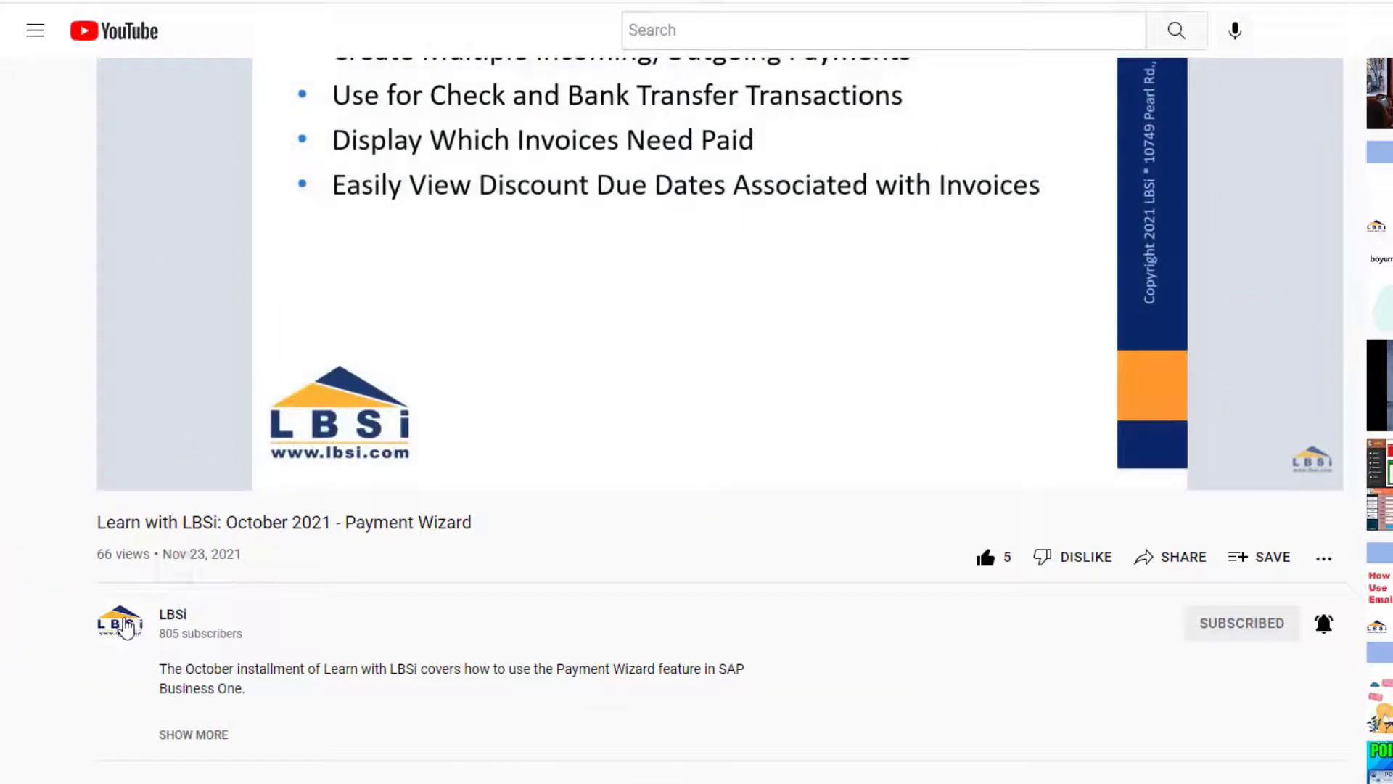
click(127, 626)
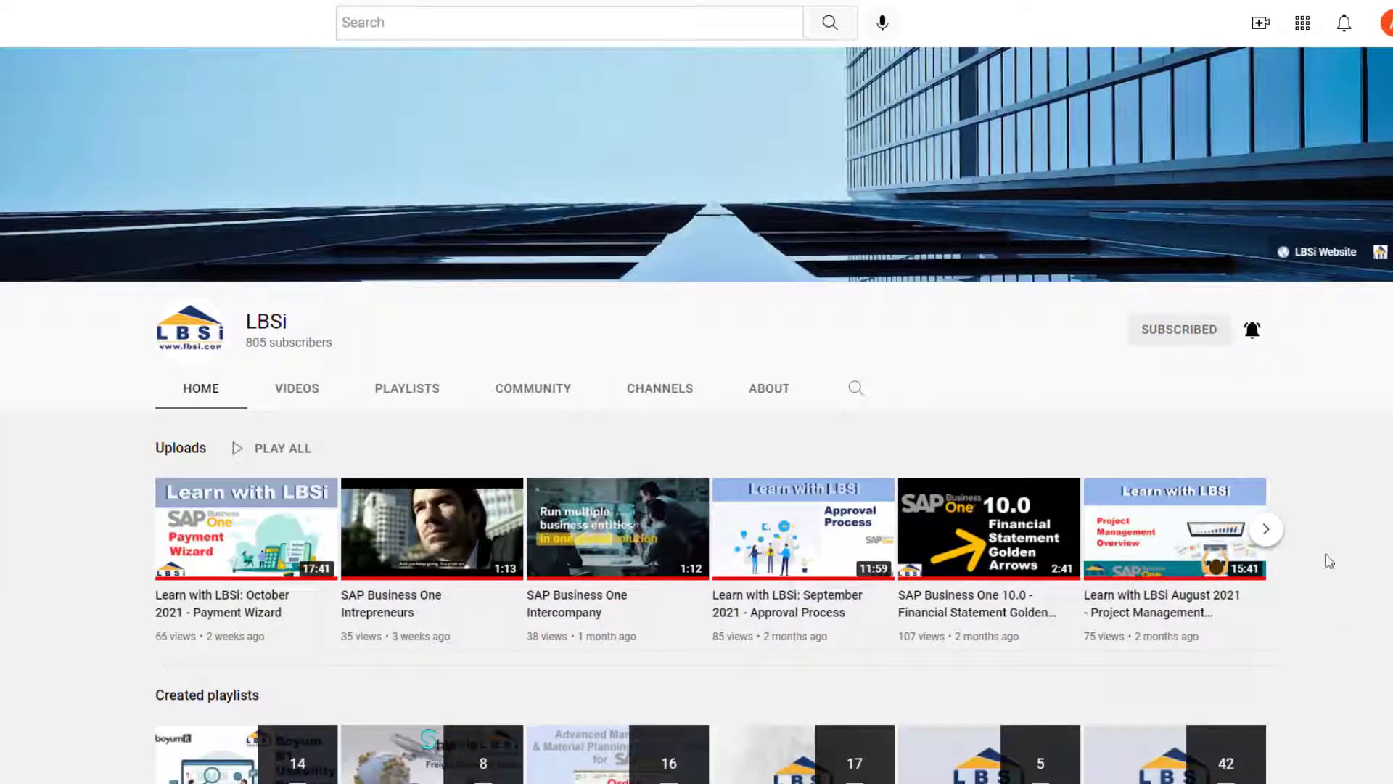
click(1267, 533)
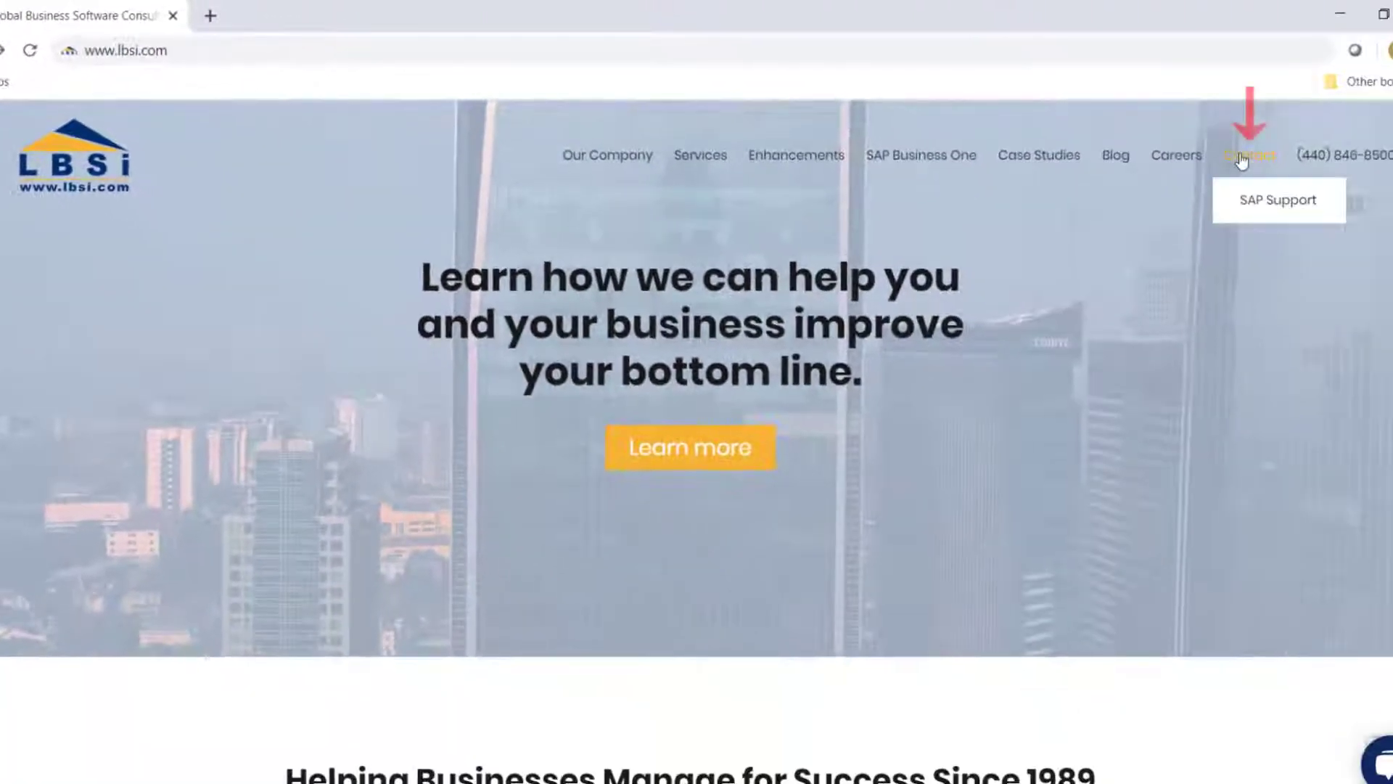
Step: Go to the LBSi Contact Us page and scroll to its inquiry form
click(1242, 161)
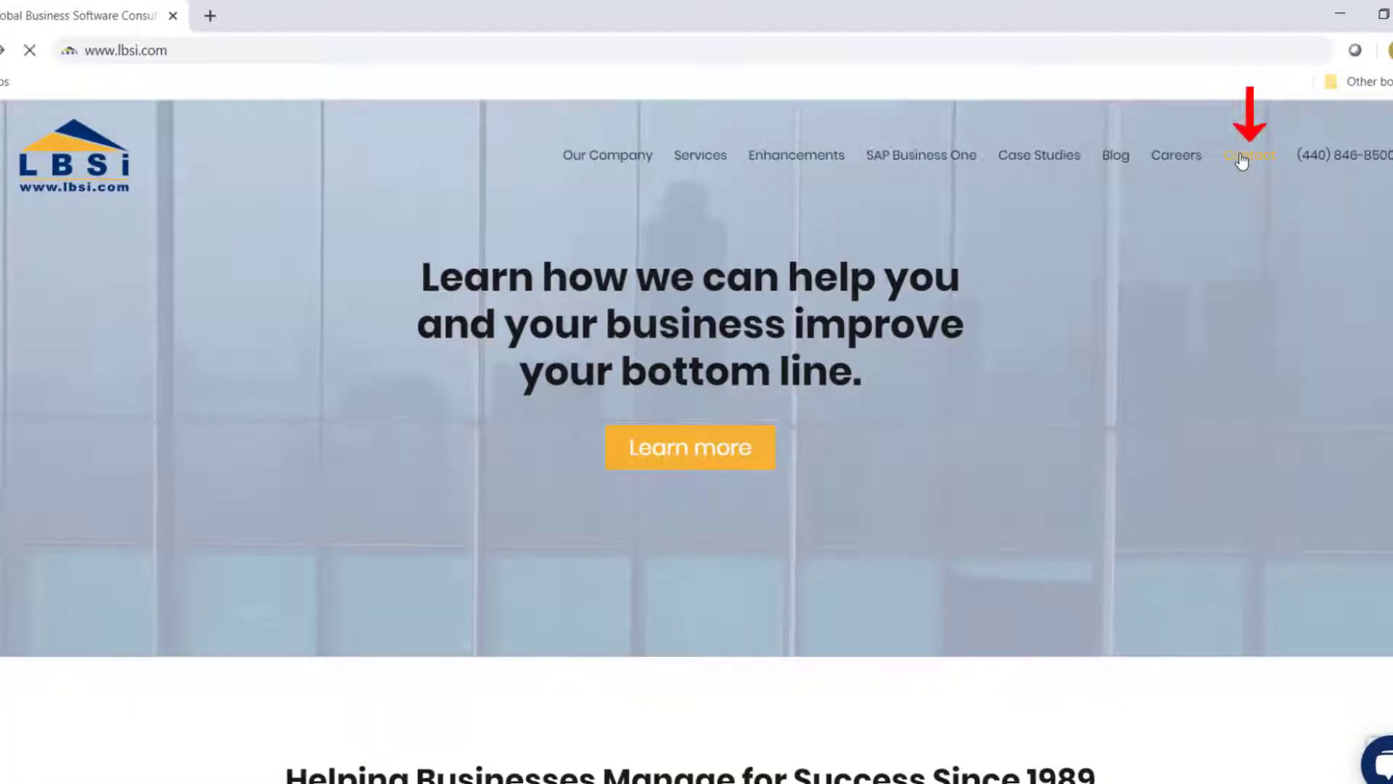
scroll(697, 436, down, 5)
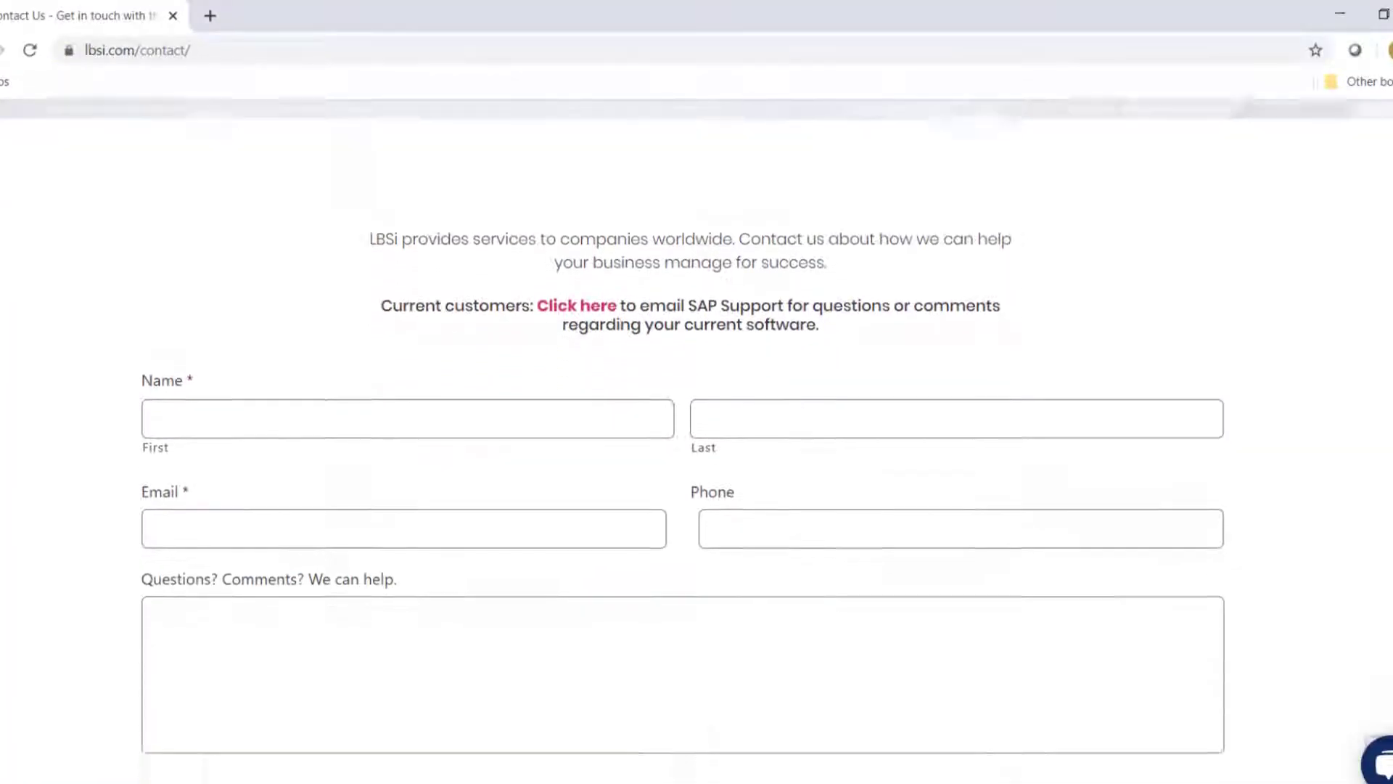